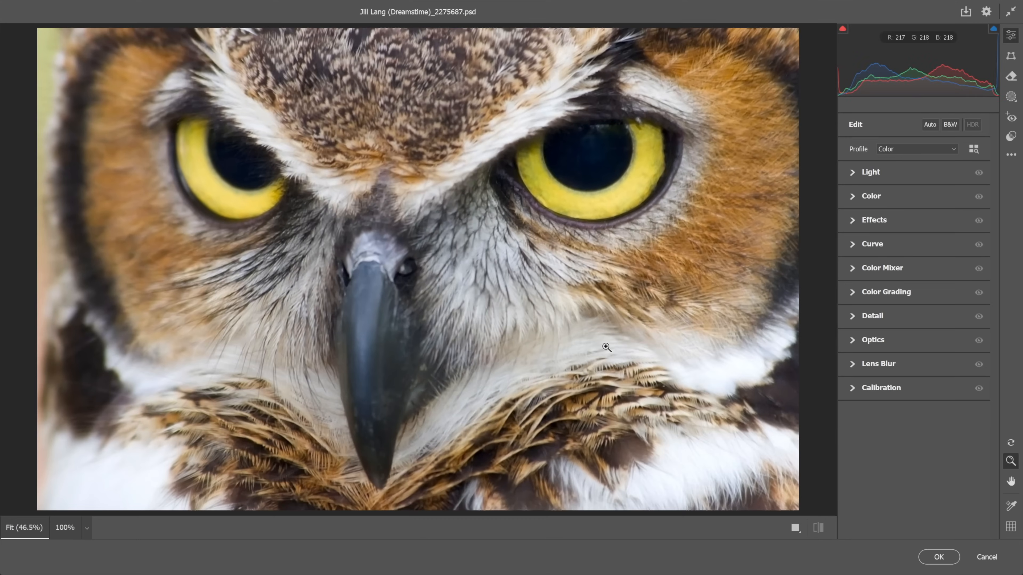
Step: Set the Sharpening amount to 150 and compare the owl's feathers with the Detail adjustments off and on
left_click_drag(598, 318, 598, 342)
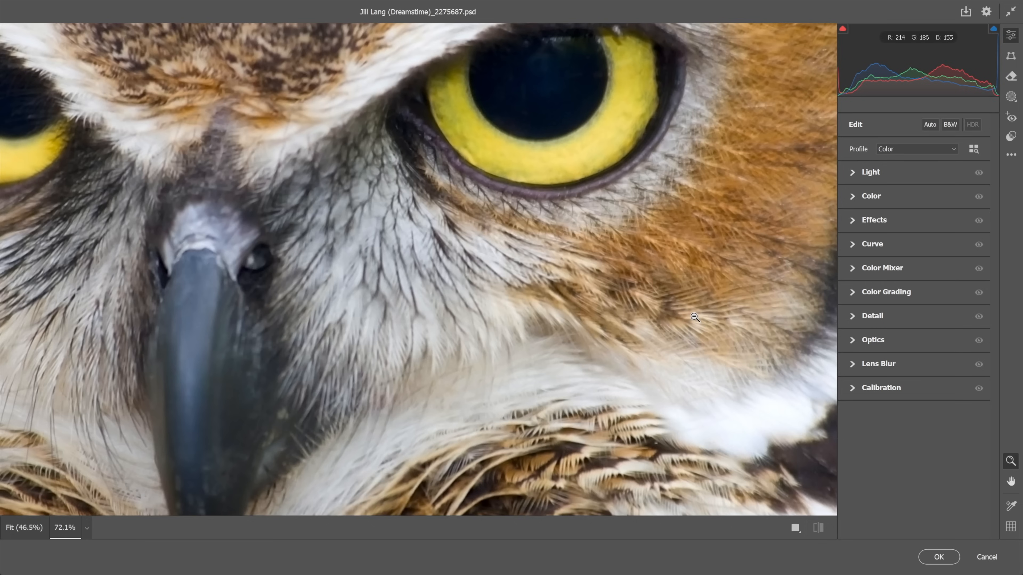
left_click_drag(524, 108, 534, 221)
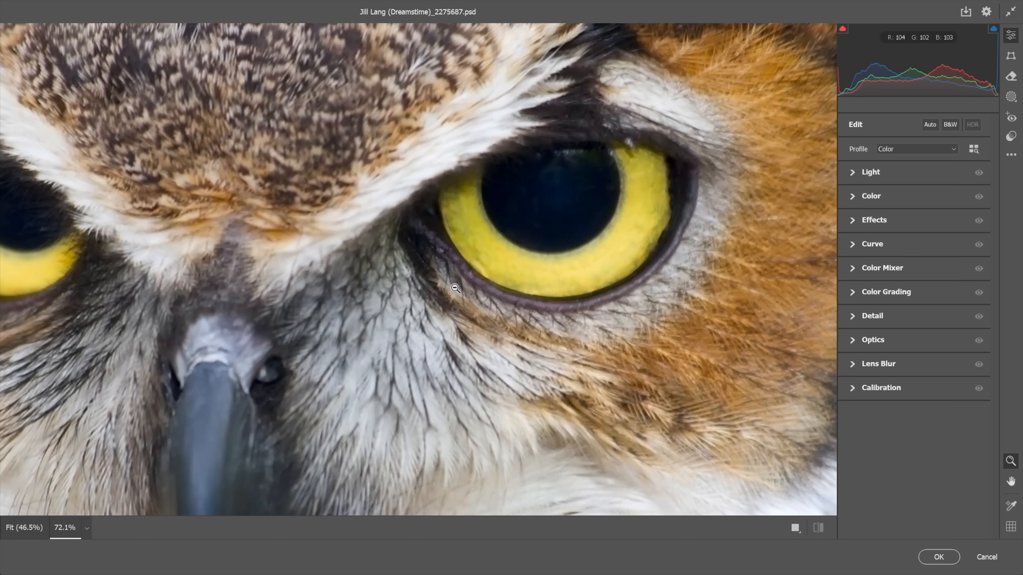
key("h")
left_click_drag(692, 407, 669, 287)
key("z")
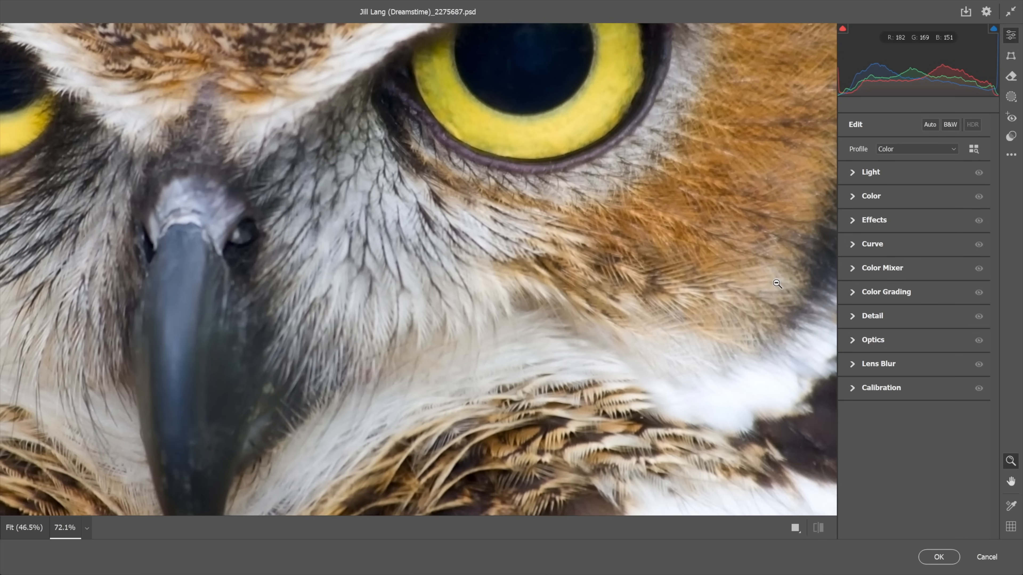
left_click(911, 322)
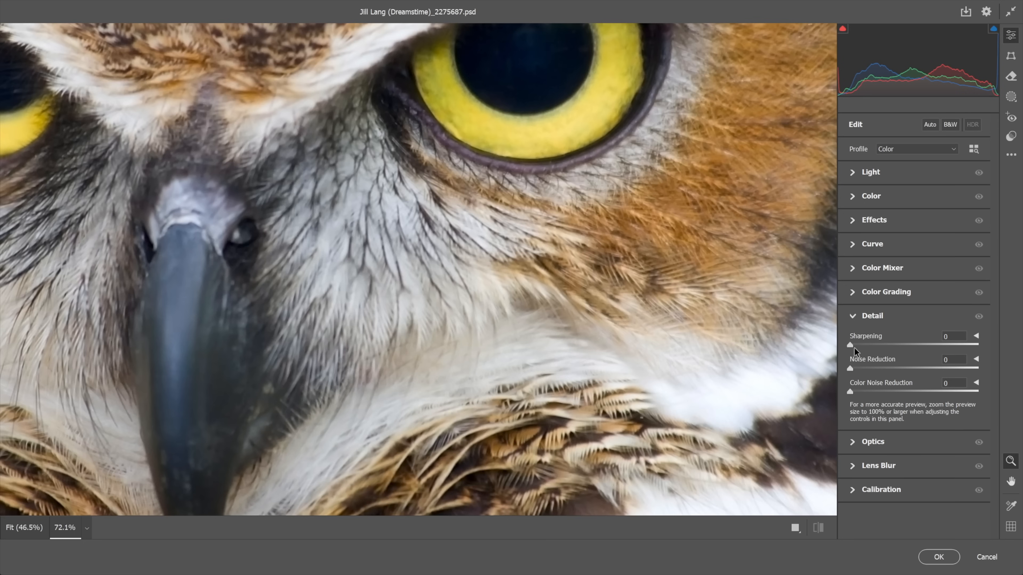
left_click_drag(850, 345, 993, 341)
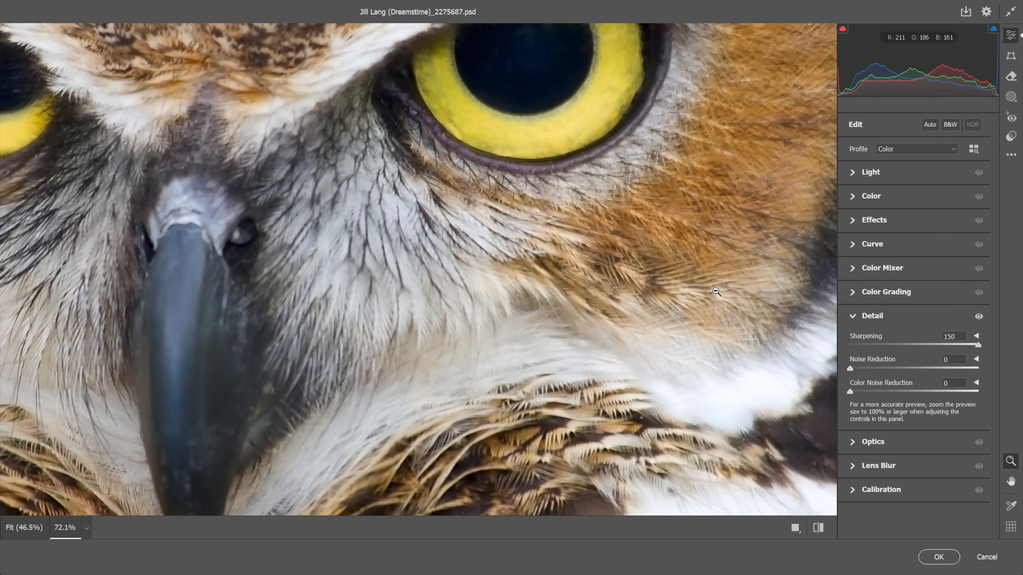
left_click(978, 316)
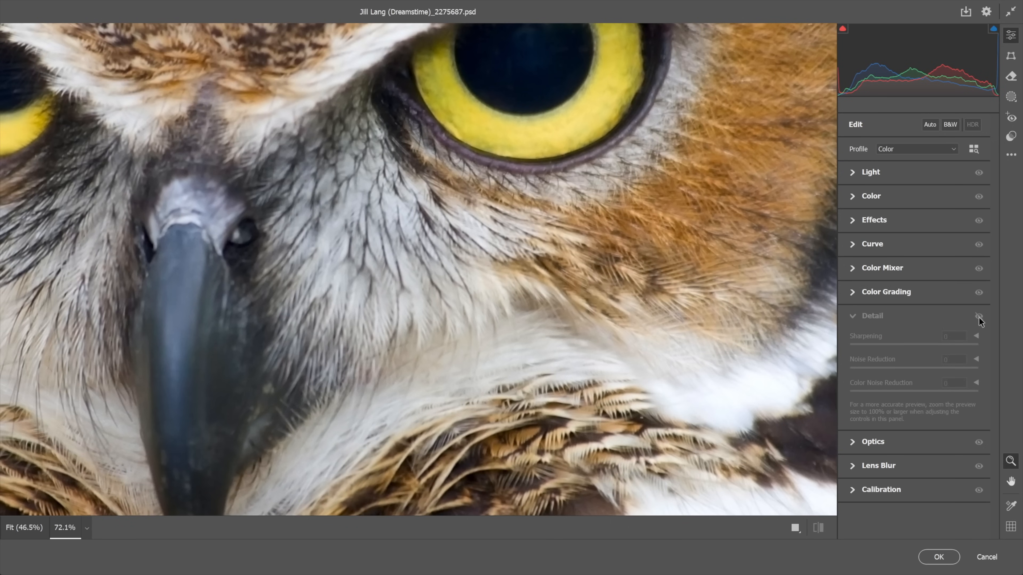
left_click(978, 317)
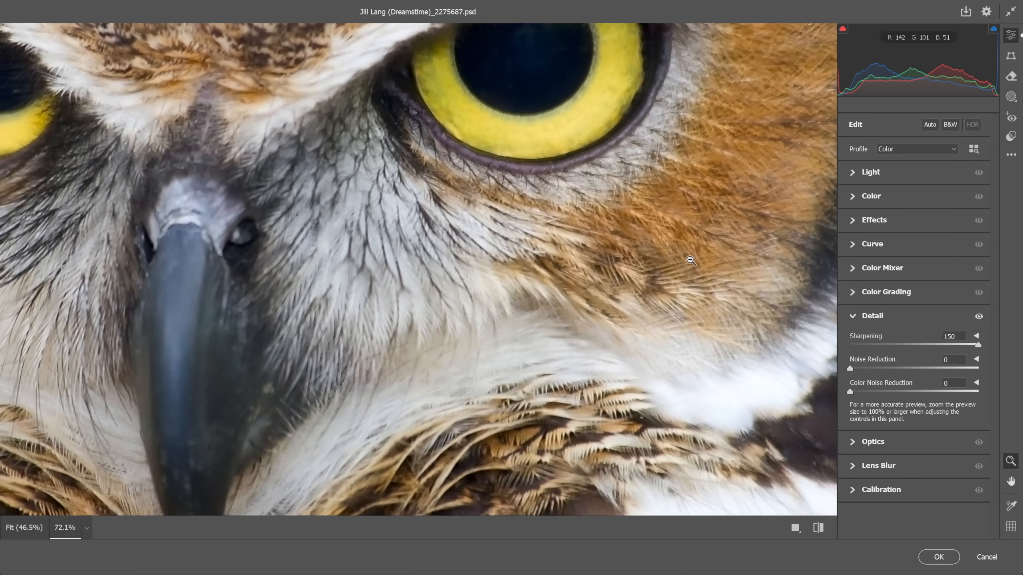
Step: Expand the sharpening options and set the Radius to 3.0 while checking the grayscale edge preview
left_click(977, 336)
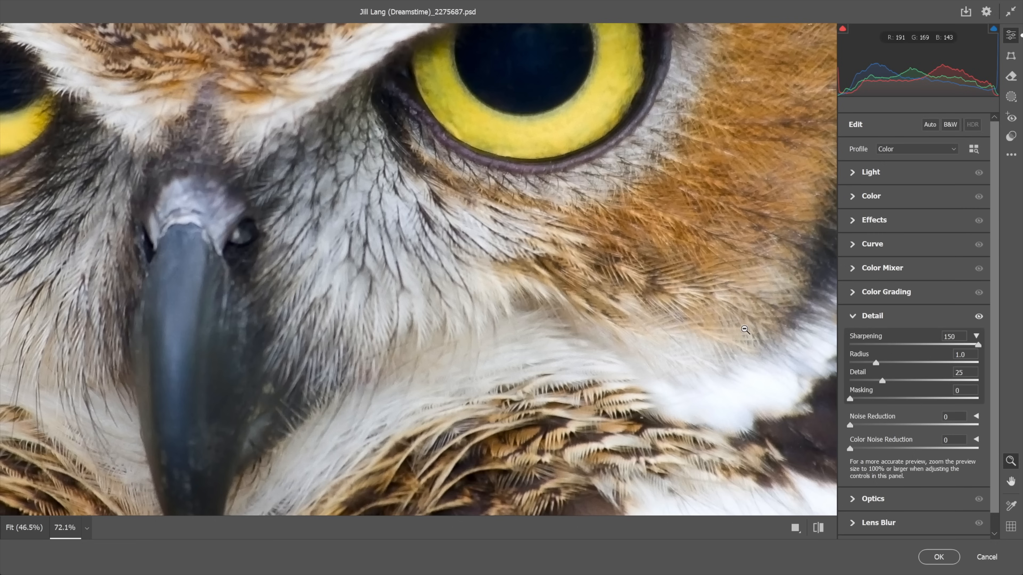
key("alt")
left_click_drag(876, 364, 868, 361)
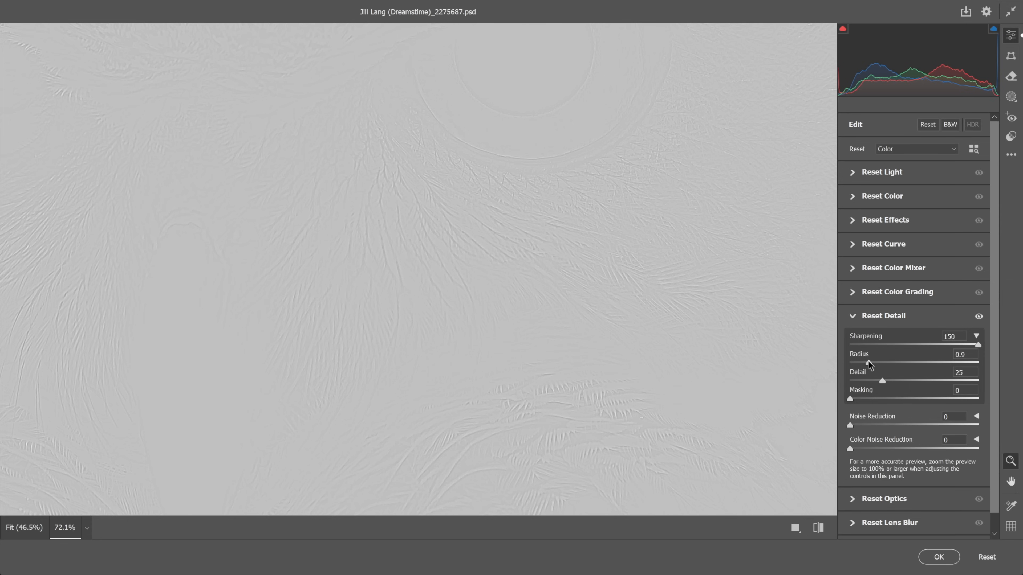
left_click_drag(868, 364, 1001, 368)
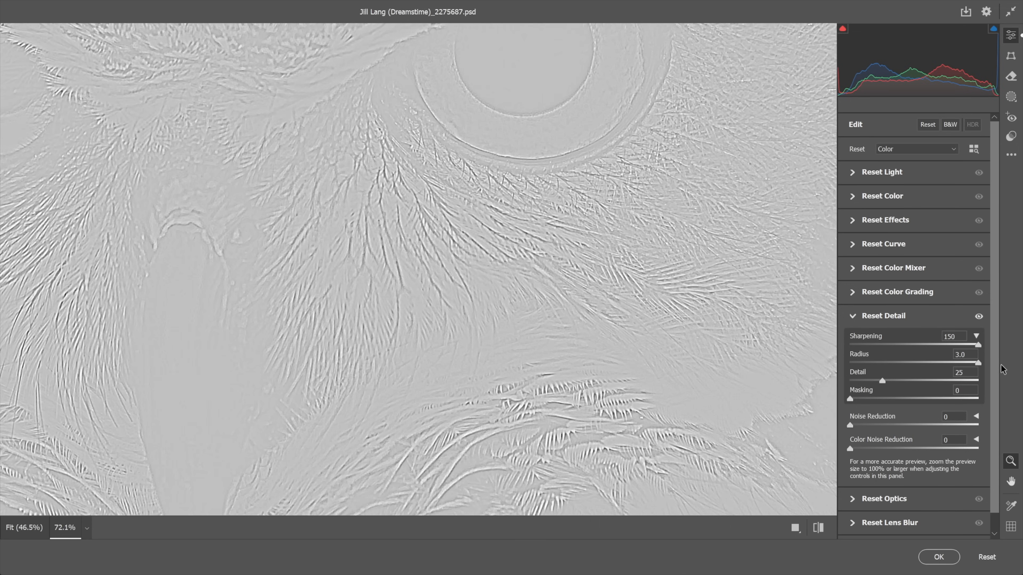
left_click_drag(1002, 369, 1001, 369)
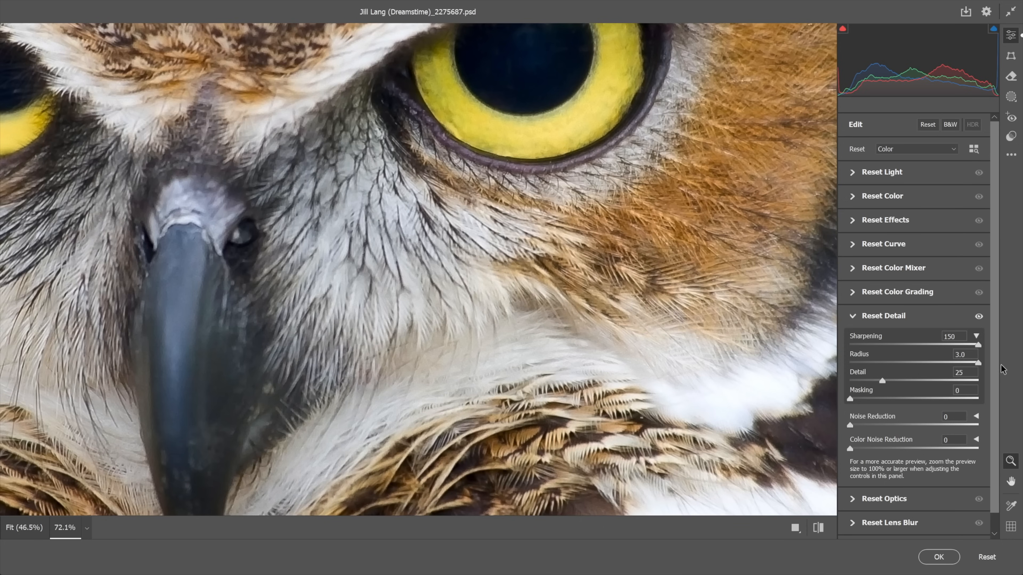
key("alt")
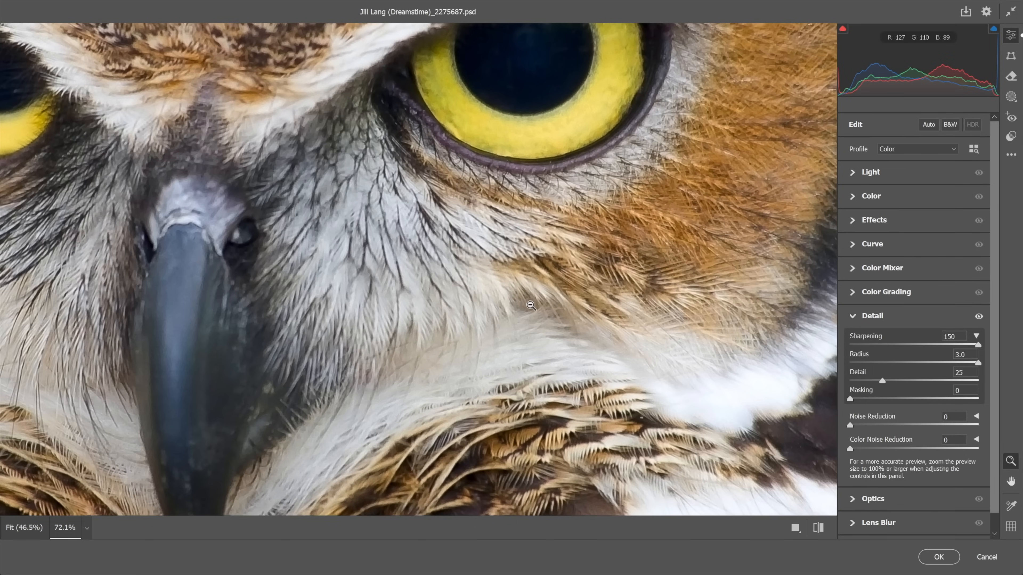
Step: Try sharpening Detail at 100 and 0 on the feathers below the eye, and settle on 15
left_click_drag(529, 302, 570, 299)
key("space")
left_click_drag(641, 238, 477, 287)
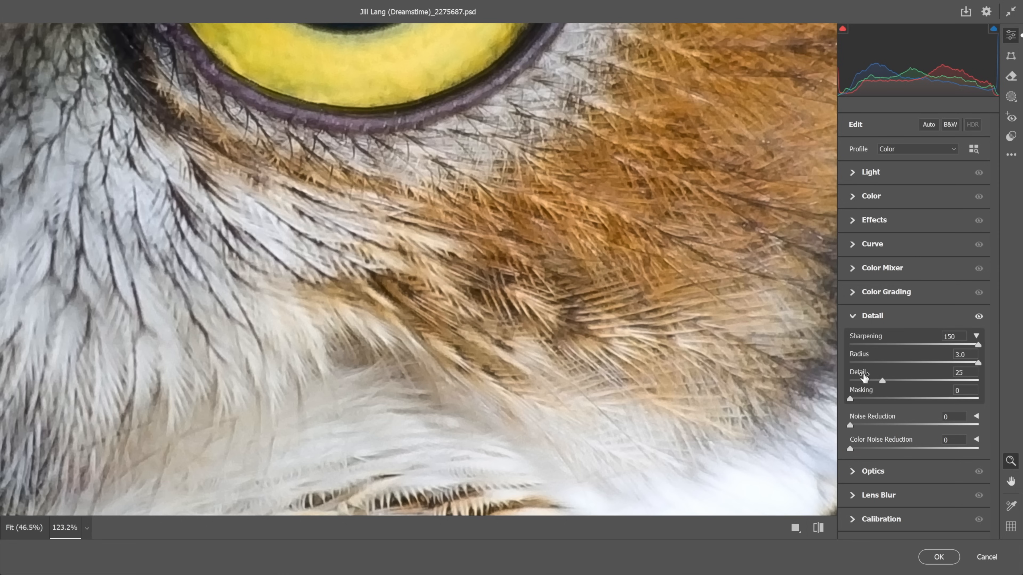
left_click(882, 379, "alt")
left_click_drag(882, 379, 924, 383)
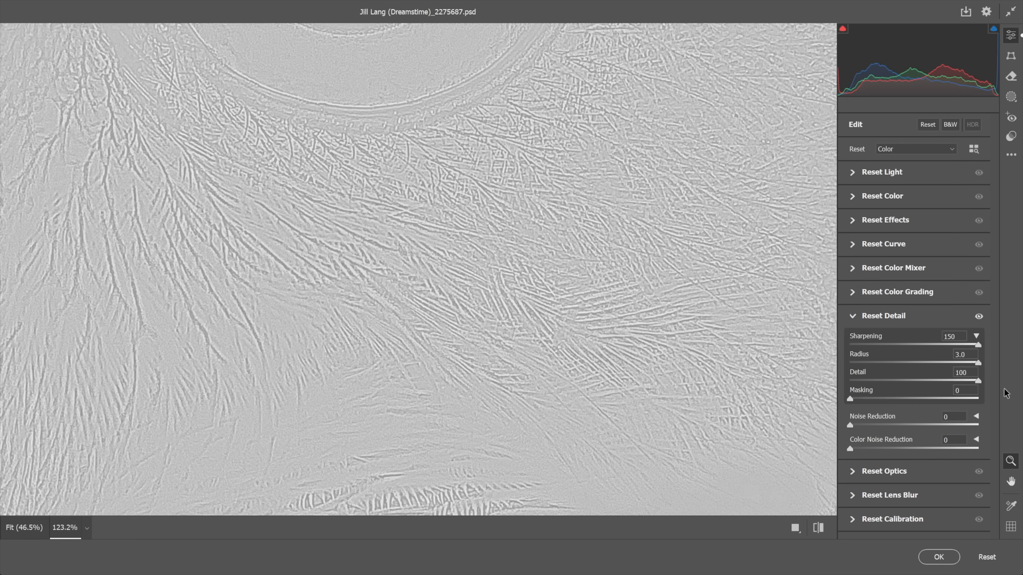
left_click_drag(1004, 389, 1004, 389)
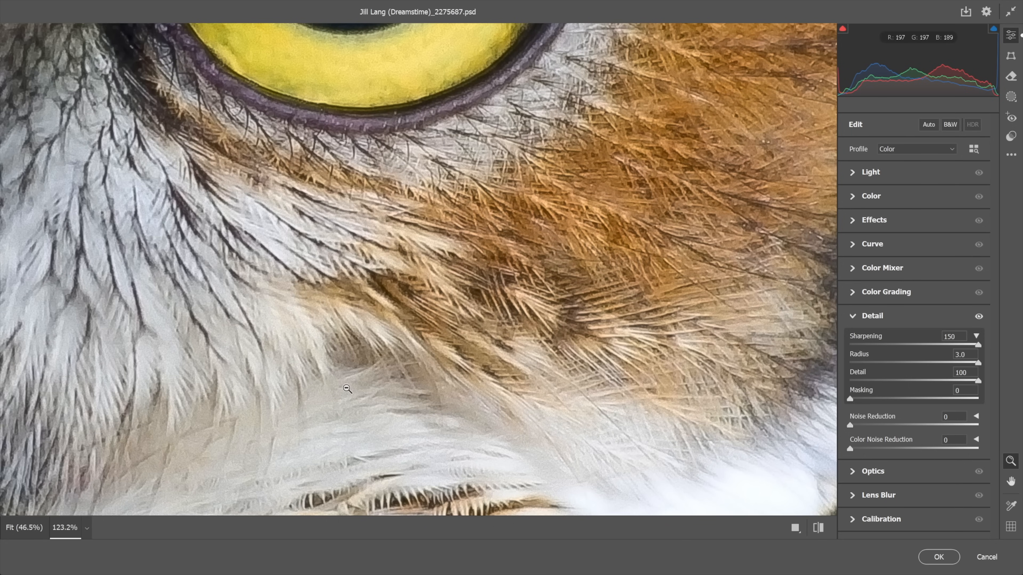
left_click_drag(977, 381, 884, 378)
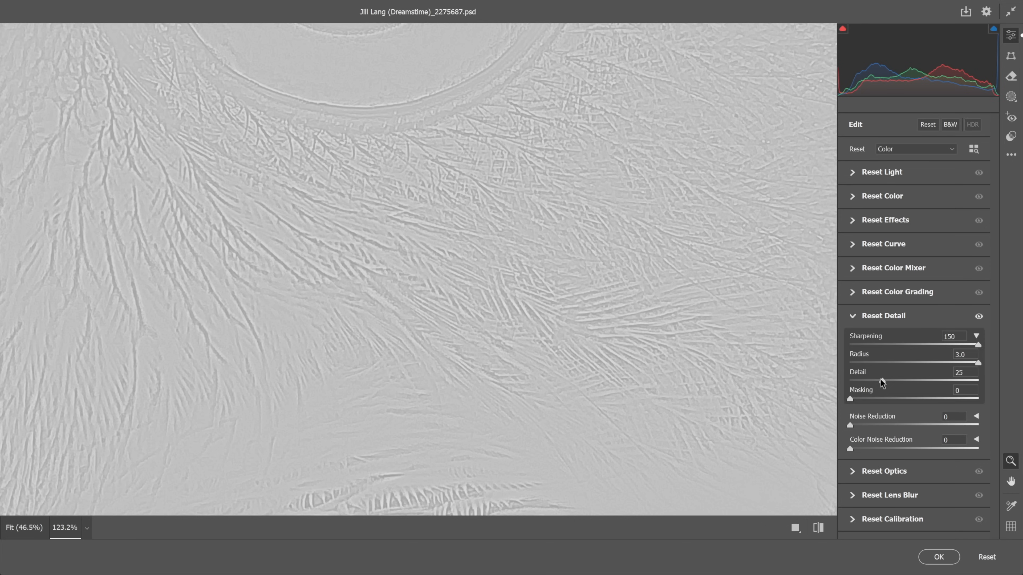
left_click_drag(880, 379, 828, 376)
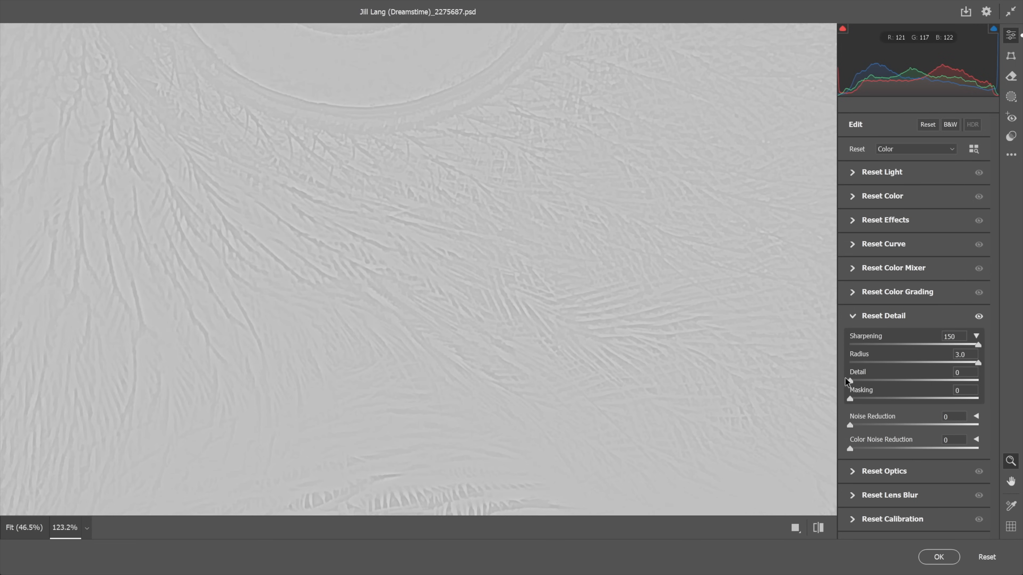
left_click_drag(851, 378, 872, 380)
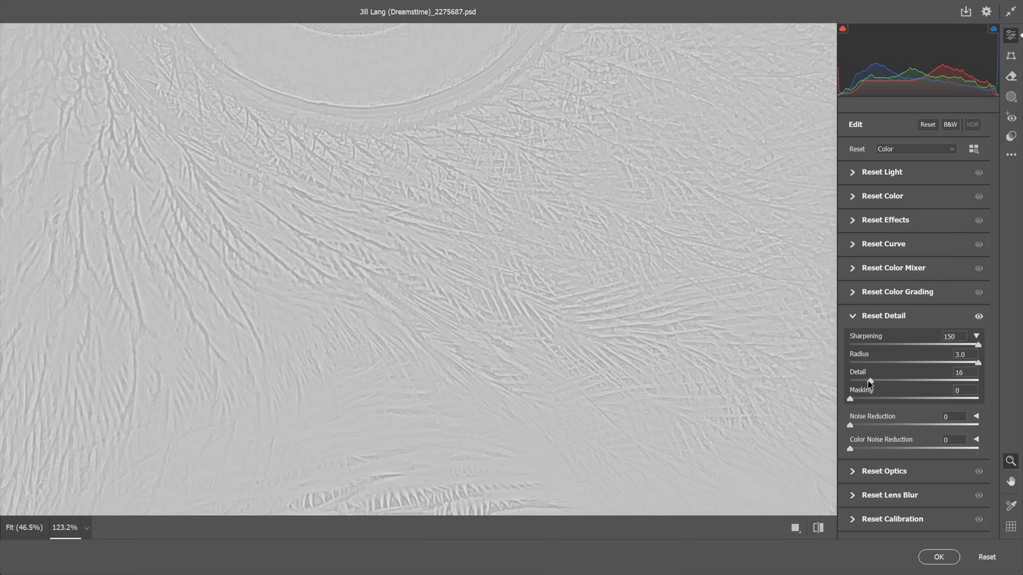
left_click_drag(867, 382, 867, 382)
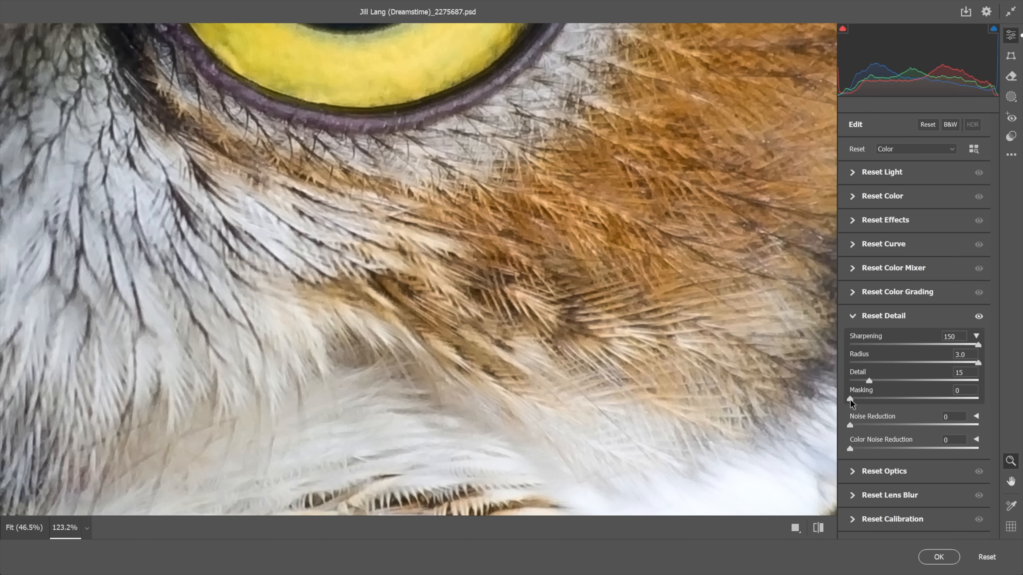
Step: Set the sharpening Masking to 80 using the black-and-white mask preview, trying 100 first
left_click_drag(850, 401, 982, 387)
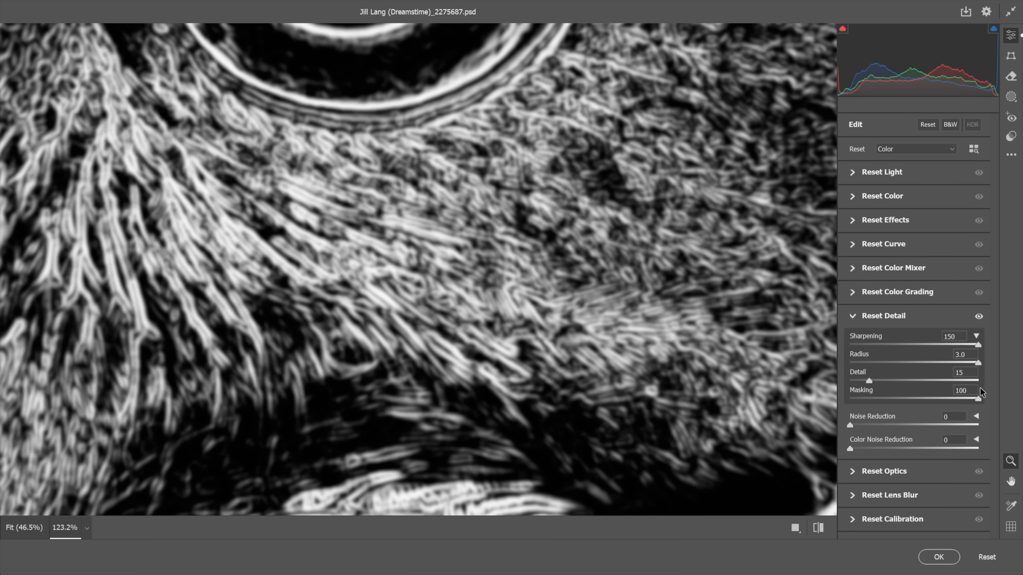
left_click_drag(981, 391, 951, 399)
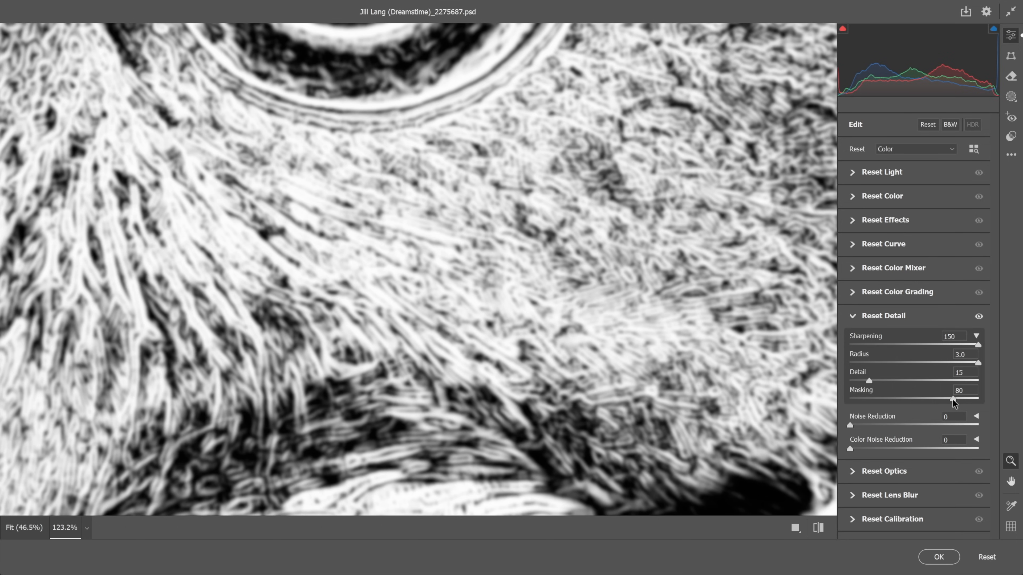
left_click_drag(952, 400, 952, 400)
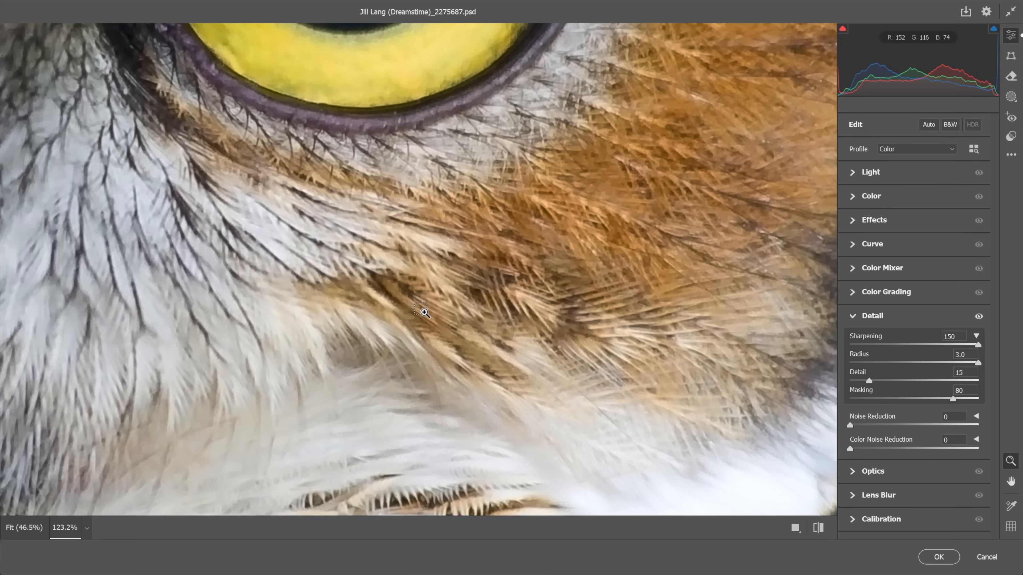
Step: Open the Effects adjustments and set Texture to +4 and Clarity to +54
left_click(425, 312, "alt")
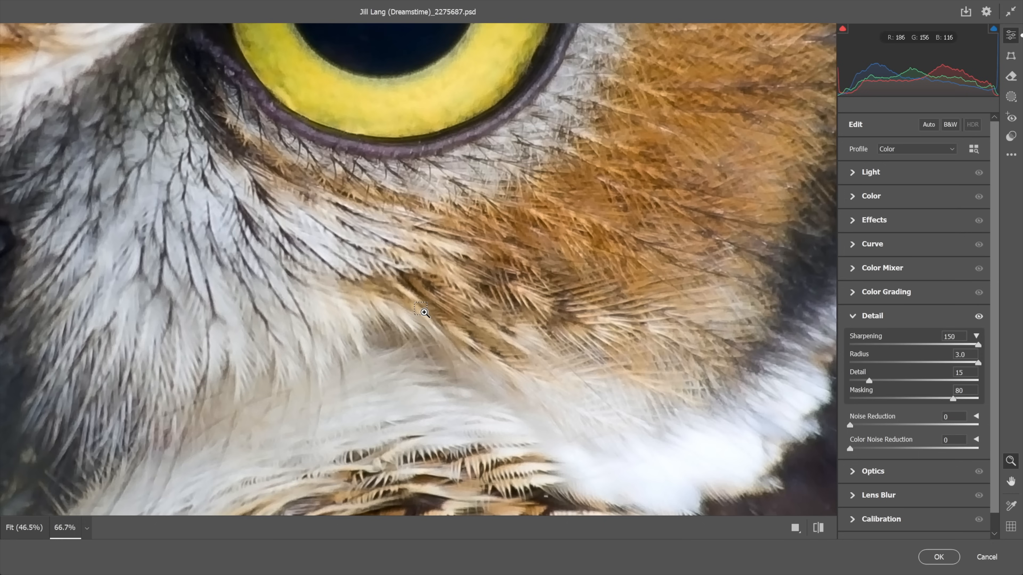
key("space")
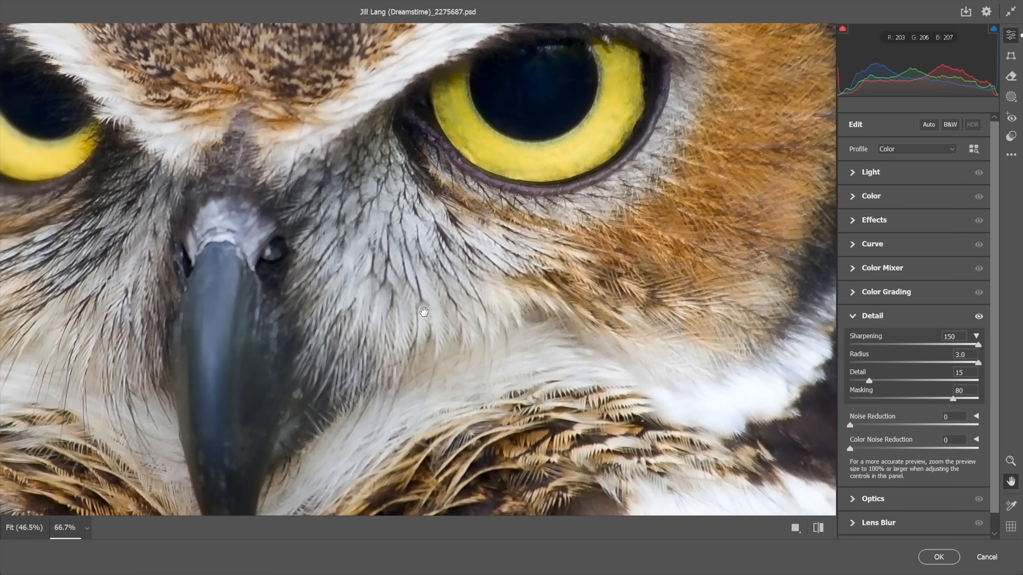
left_click_drag(488, 174, 505, 291)
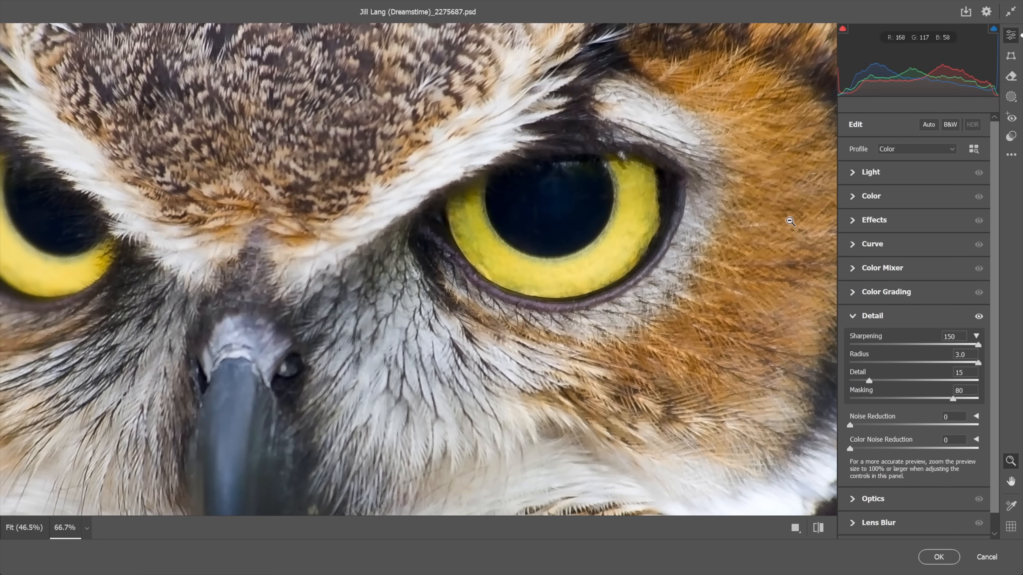
left_click(912, 221)
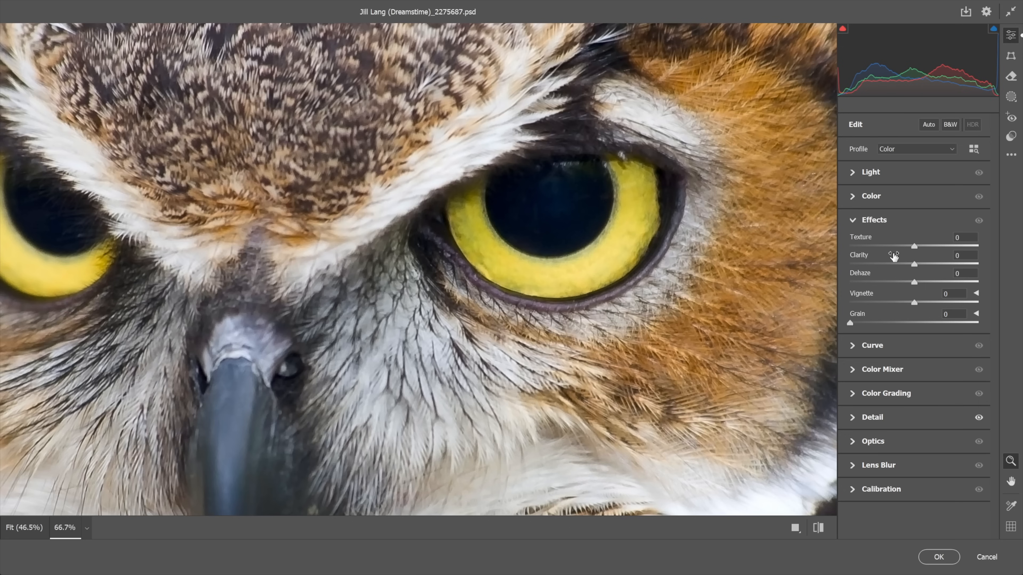
left_click_drag(914, 246, 948, 263)
key("alt")
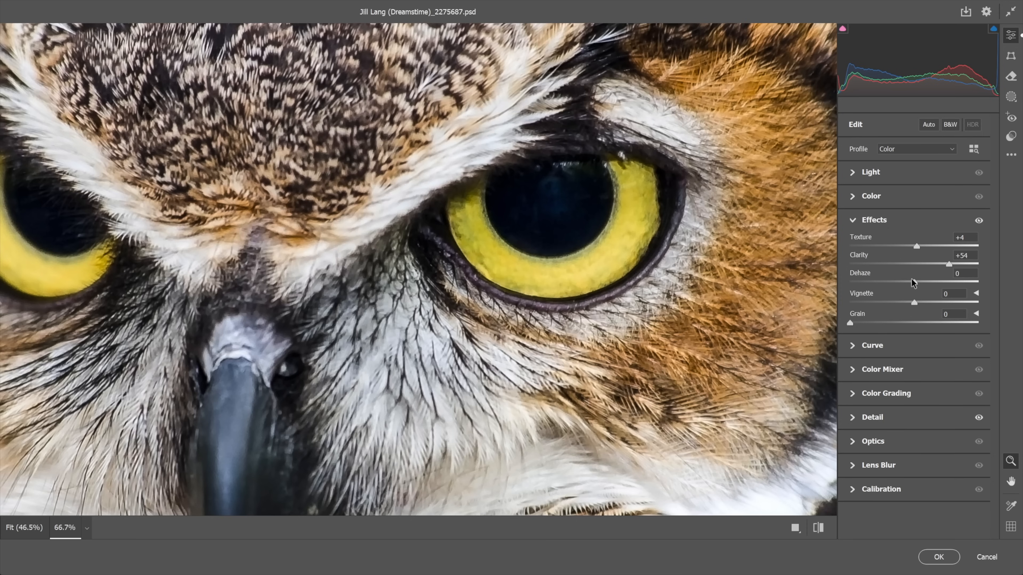
Step: Try lowering Dehaze to -100 and Clarity to -53 on the owl's face
left_click_drag(913, 282, 820, 284)
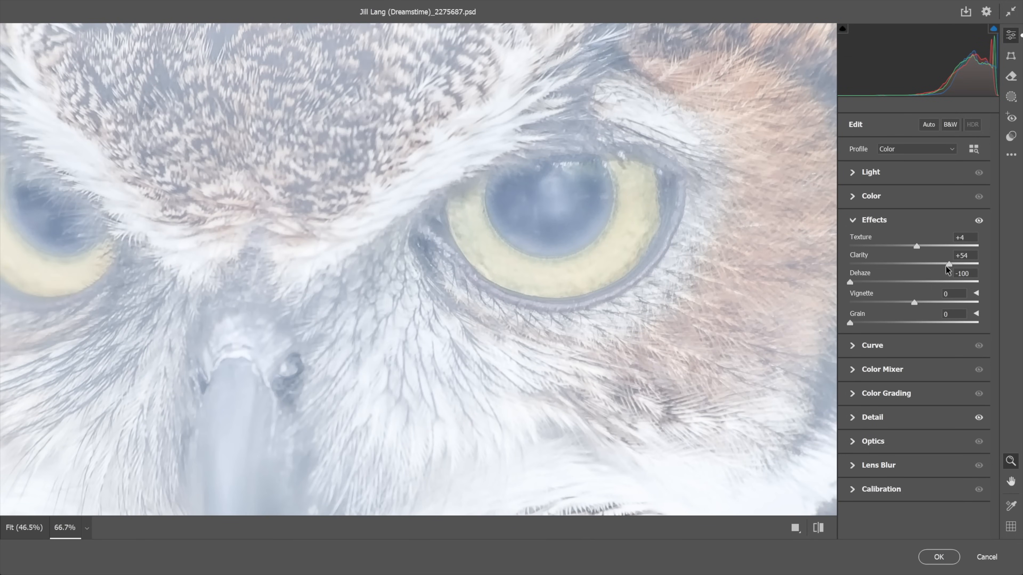
mouse_move(948, 263)
left_mouse_down()
mouse_move(925, 262)
mouse_move(959, 259)
mouse_move(947, 259)
left_mouse_up()
left_click_drag(947, 264, 880, 263)
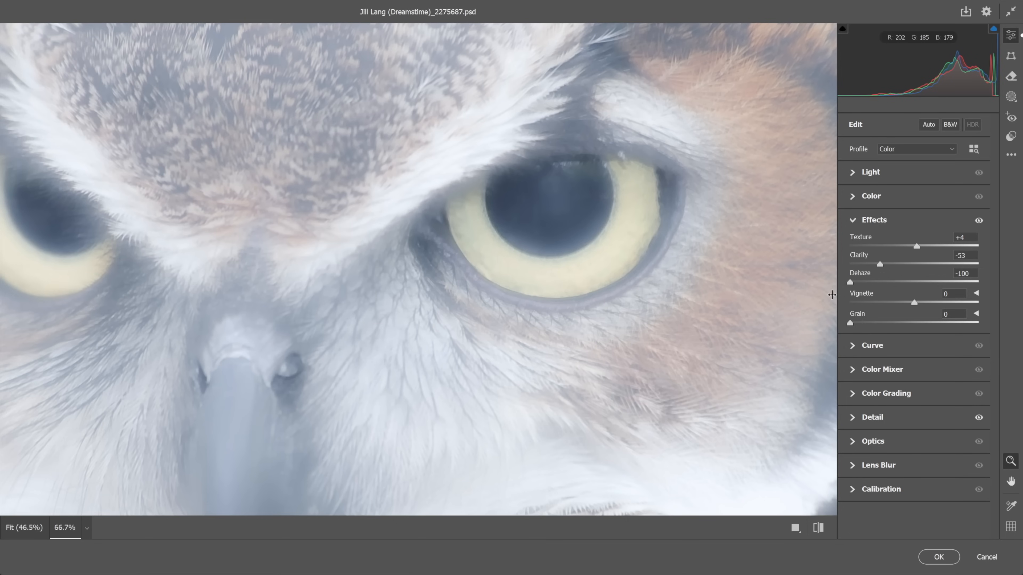
Step: Reset Clarity to 0 and try Texture at -39 with Dehaze at -50
left_click_drag(850, 282, 915, 263)
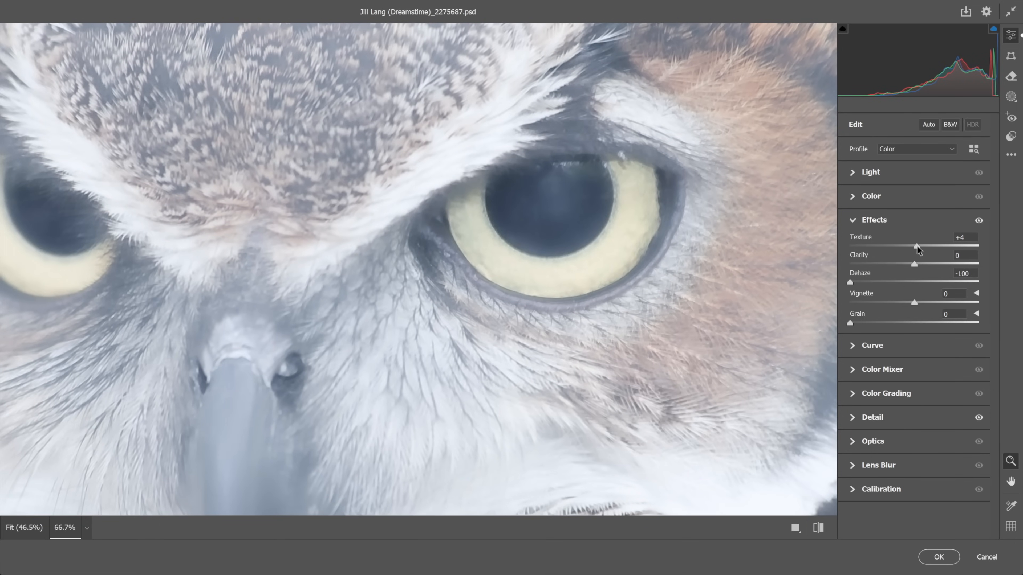
left_click_drag(914, 247, 888, 250)
left_click_drag(850, 282, 883, 283)
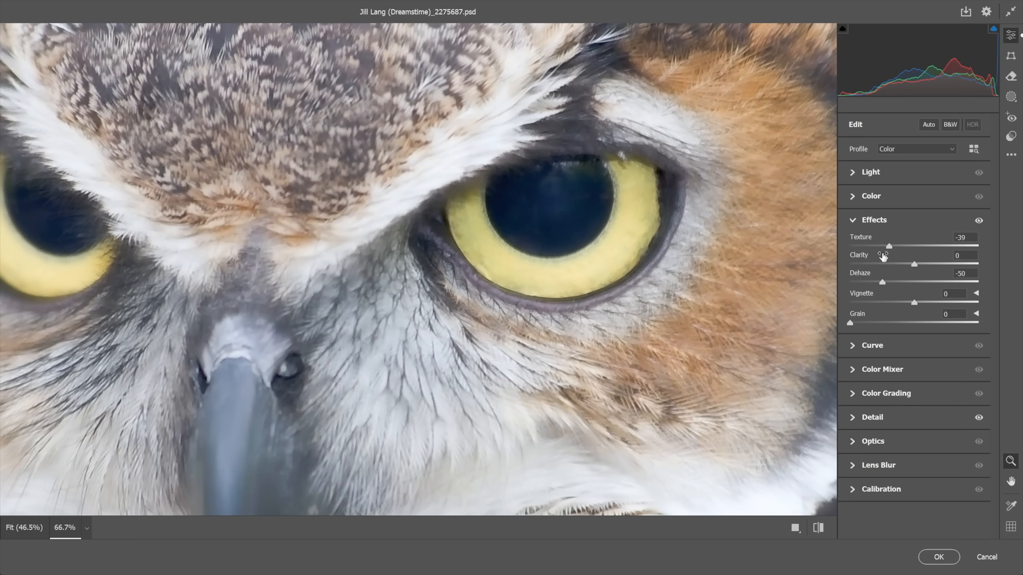
Step: Set Texture and Clarity to +50 each, checking Clarity at Dehaze -100, and return Dehaze to 0
left_click_drag(889, 245, 936, 247)
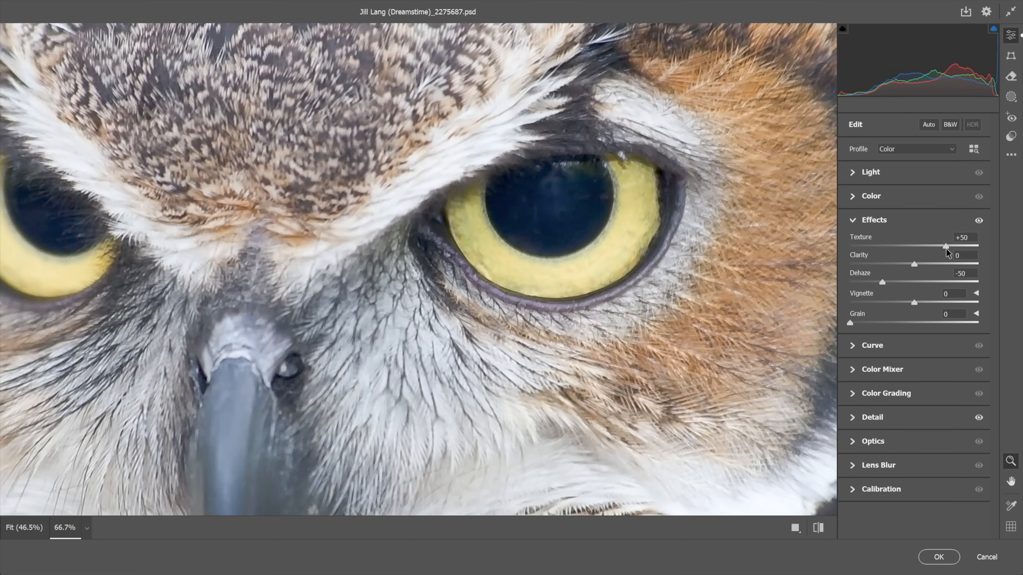
left_click_drag(883, 281, 819, 273)
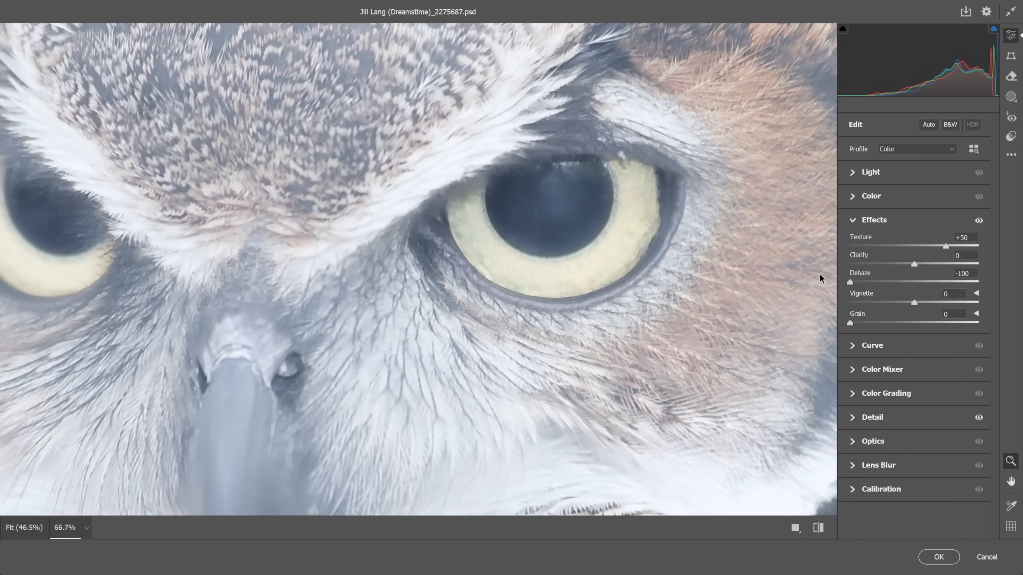
left_click_drag(914, 264, 946, 267)
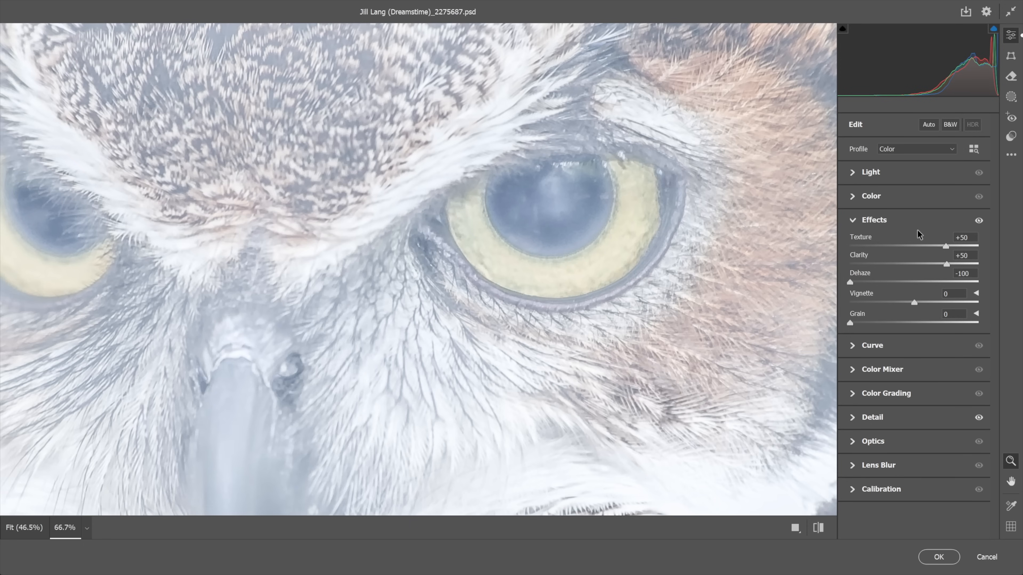
left_click_drag(850, 281, 913, 286)
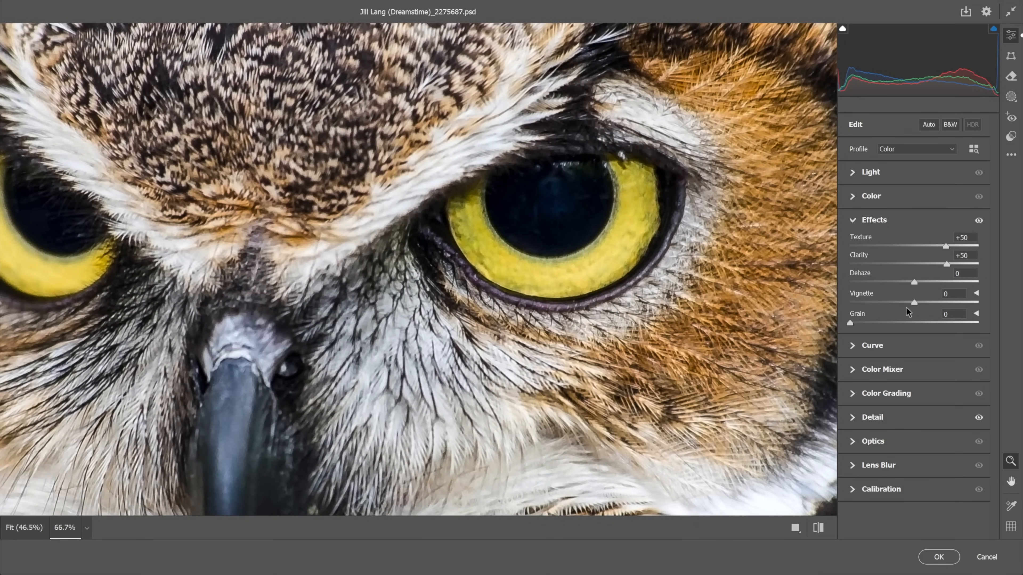
Step: Apply the Camera Raw adjustments to the owl and, for the portrait DNG, check the Detail settings before opening Effects
left_click(949, 556)
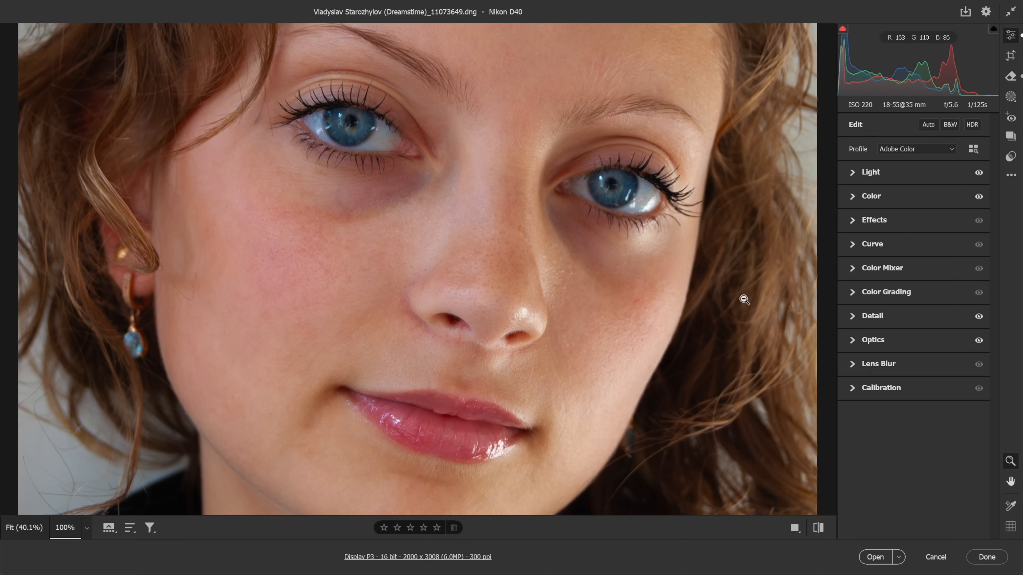
left_click(900, 317)
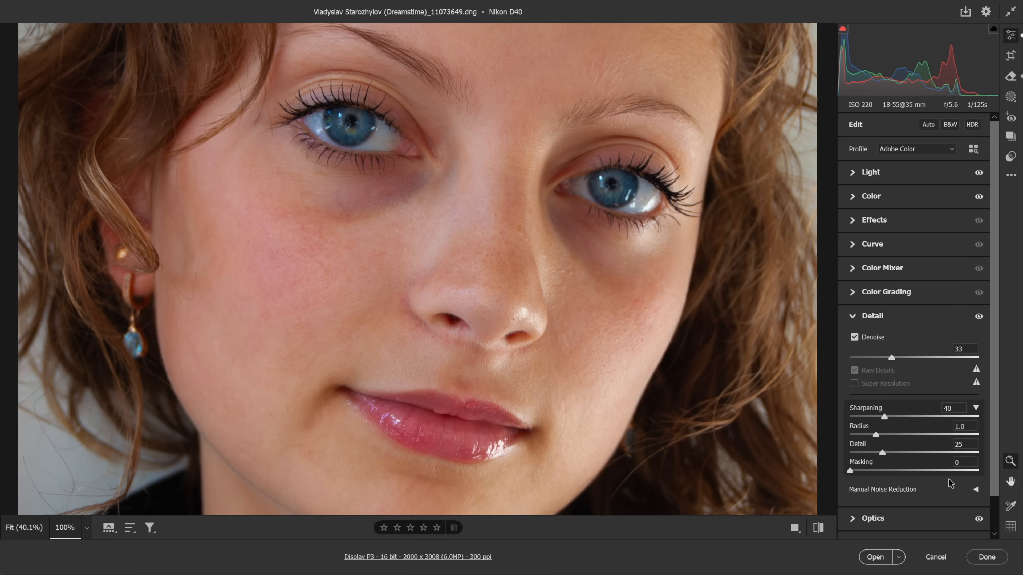
left_click(901, 318)
left_click(906, 223)
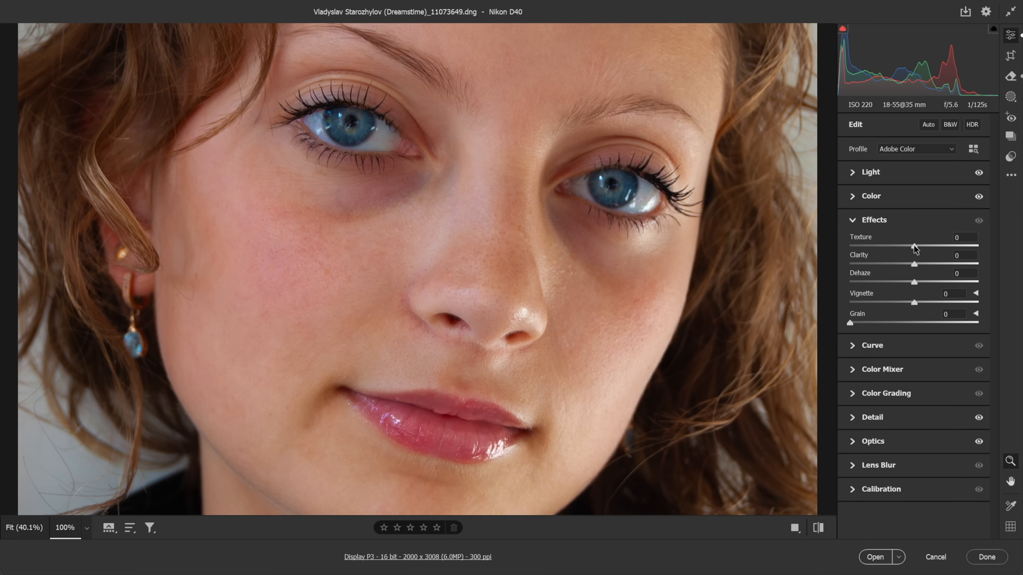
Step: Try the portrait's Texture at +100 and at -89 to compare exaggerated and smoothed skin detail
left_click_drag(914, 246, 969, 245)
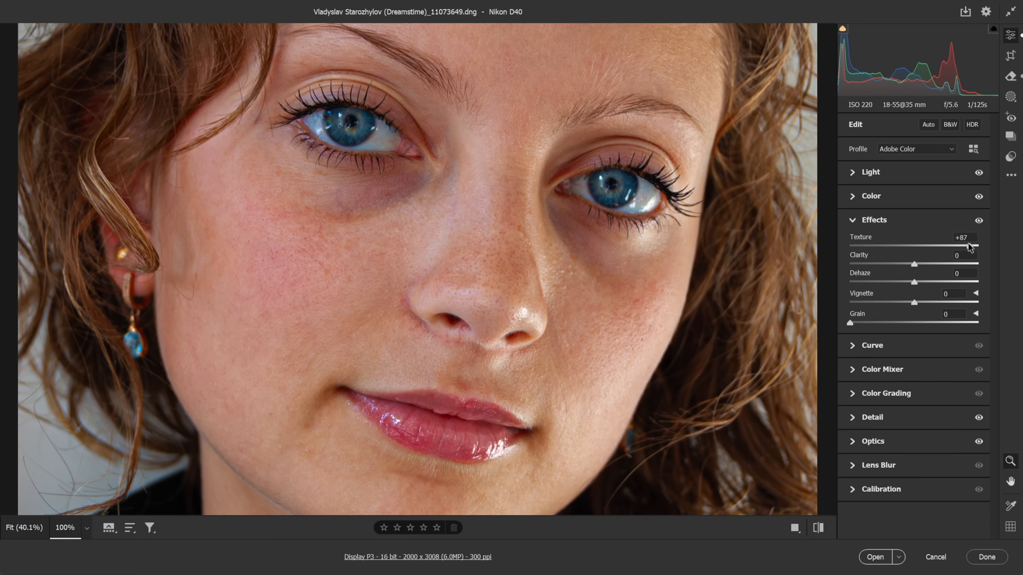
left_click_drag(968, 247, 985, 246)
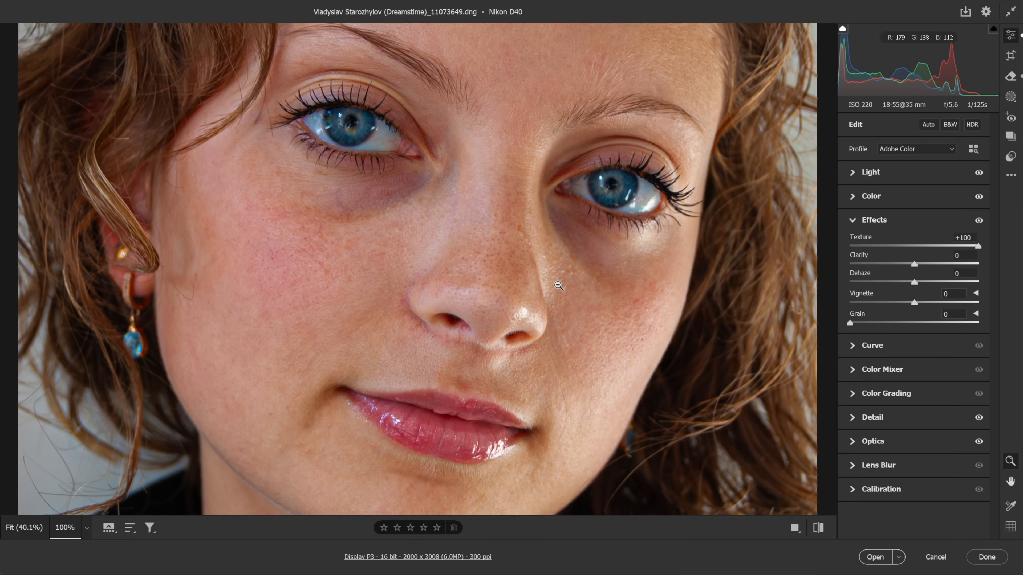
left_click_drag(978, 247, 915, 248)
left_click_drag(862, 253, 850, 252)
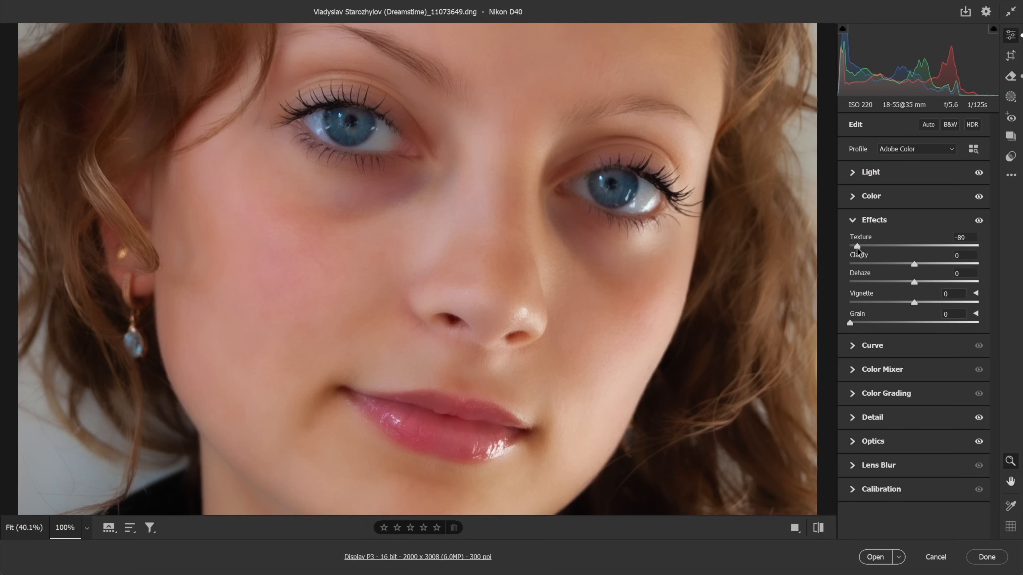
Step: Reset Texture to 0 and try Clarity at +34, and at +100 and -77 with Dehaze at -100
left_click_drag(858, 248, 933, 274)
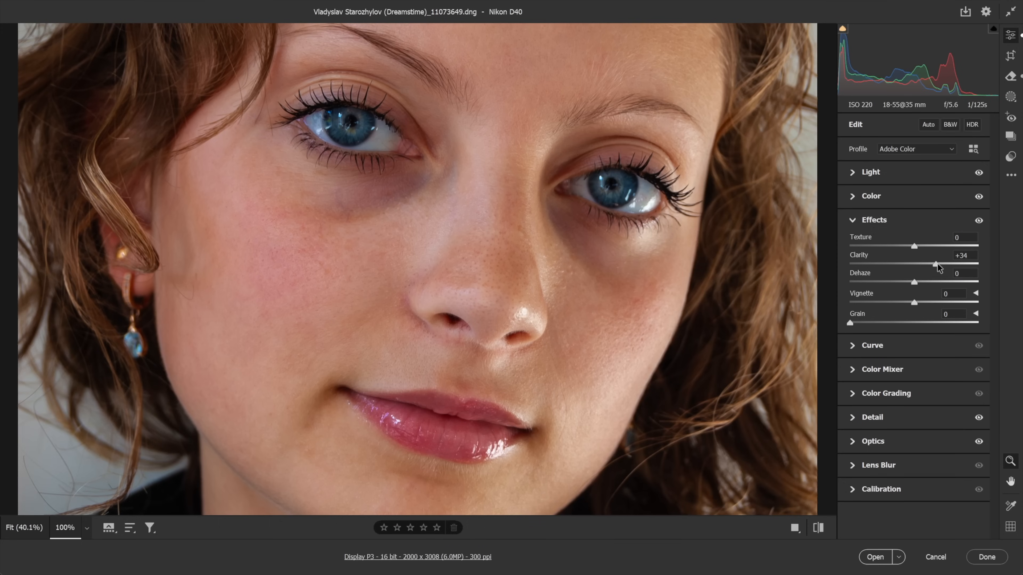
left_click_drag(937, 264, 746, 279)
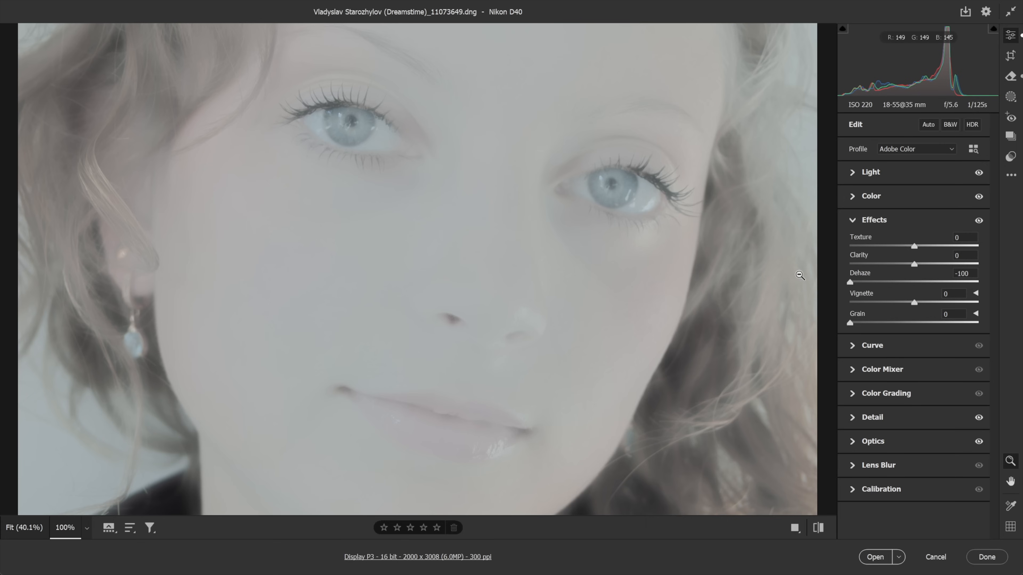
left_click_drag(915, 267, 990, 269)
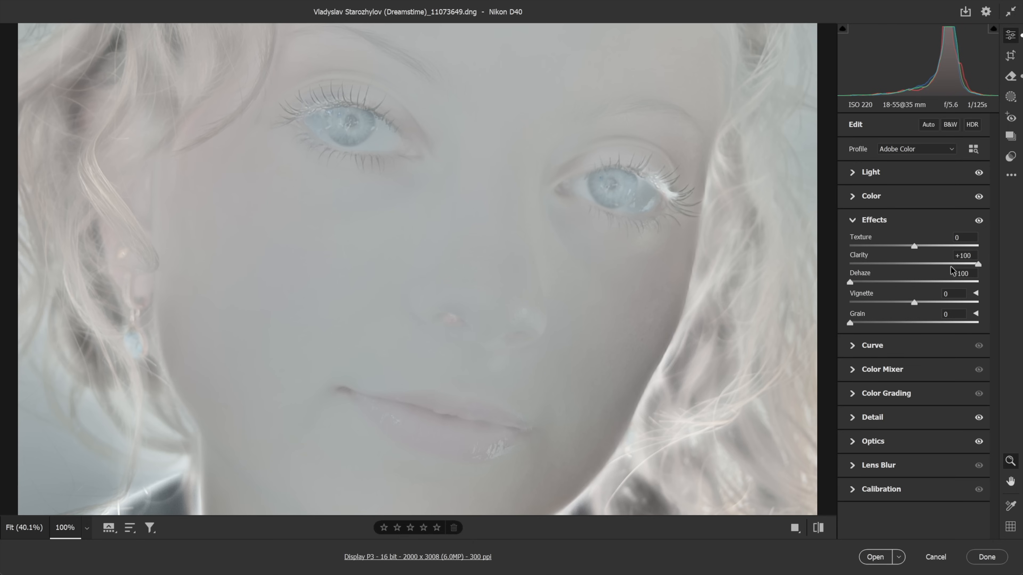
left_click_drag(977, 264, 887, 268)
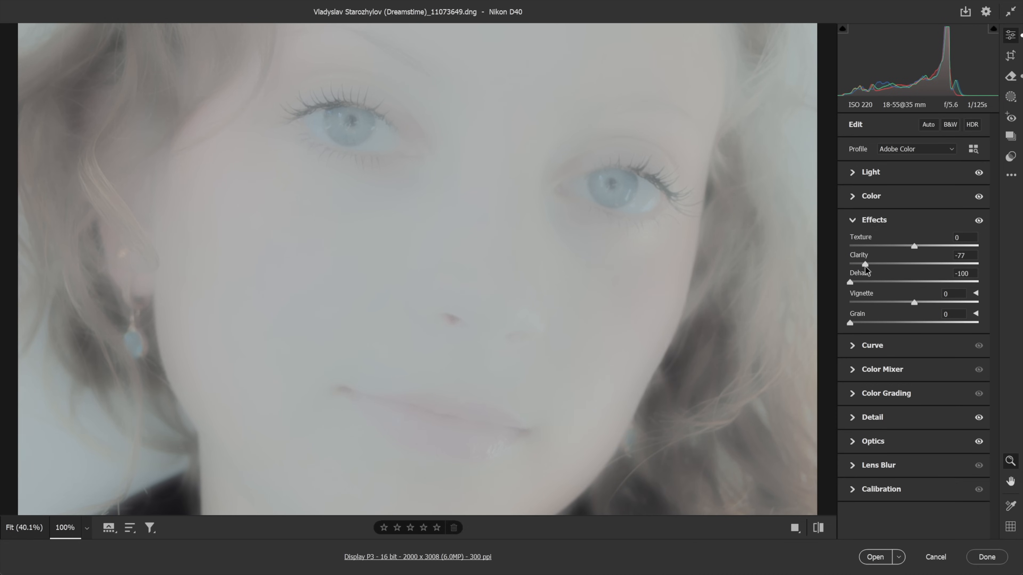
Step: Set the portrait's Clarity to +50, Texture to +51 and Dehaze to -50
left_click_drag(851, 282, 947, 268)
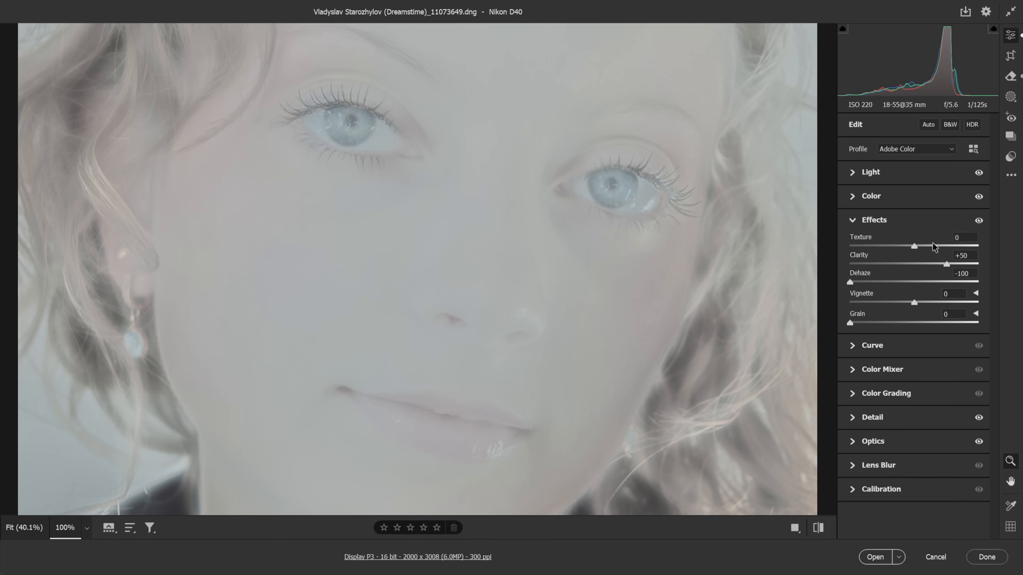
left_click_drag(915, 250, 947, 246)
left_click_drag(852, 283, 884, 284)
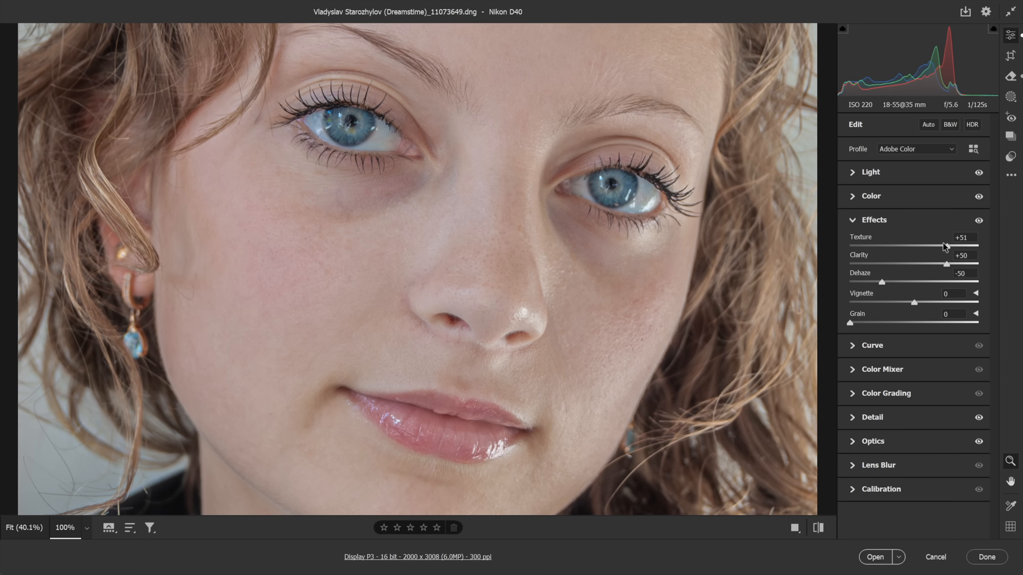
Step: Set Texture to -20 and Dehaze to -10 after trying Texture at -87 and Dehaze at +32
left_click_drag(949, 245, 997, 248)
left_click(871, 246)
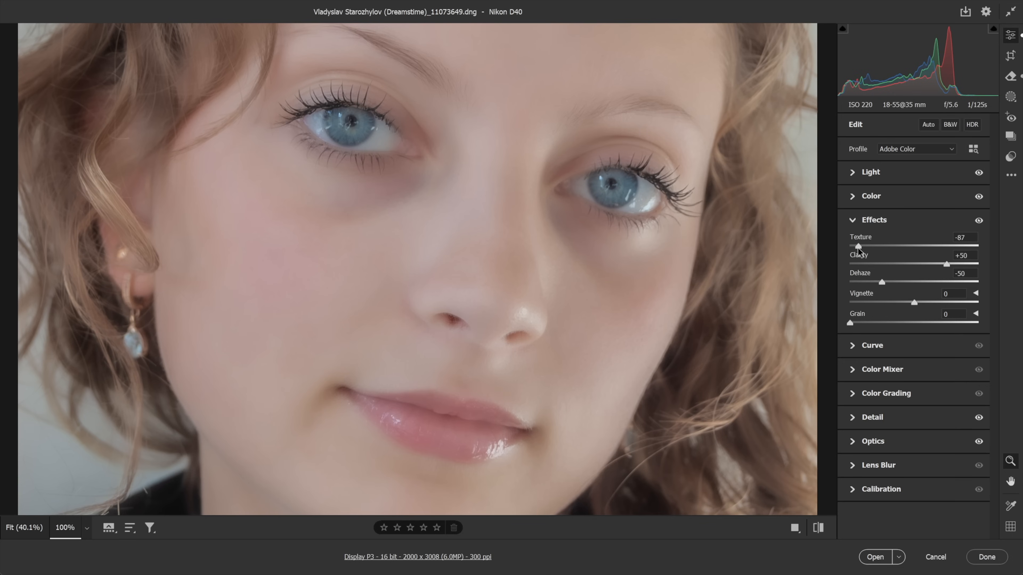
left_click_drag(860, 247, 902, 248)
left_click_drag(882, 281, 935, 286)
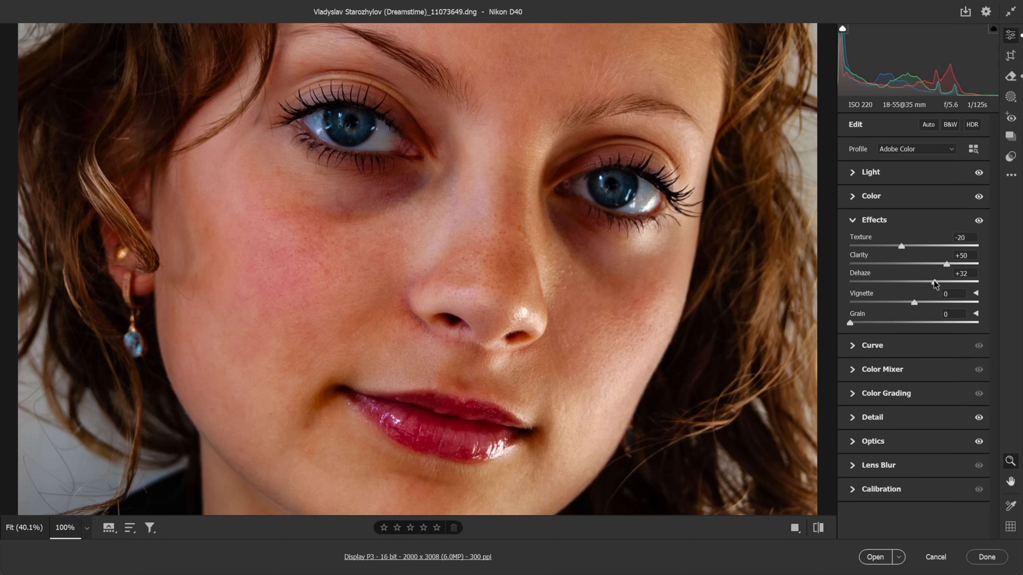
left_click_drag(934, 283, 907, 283)
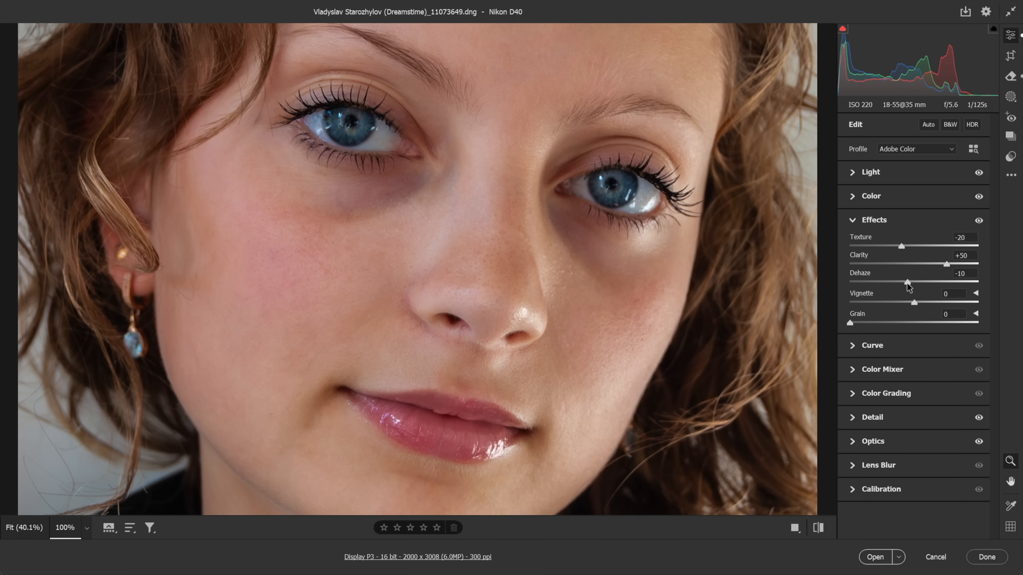
Step: Compare the whole portrait with the Effects adjustments switched off and on
left_click(978, 221)
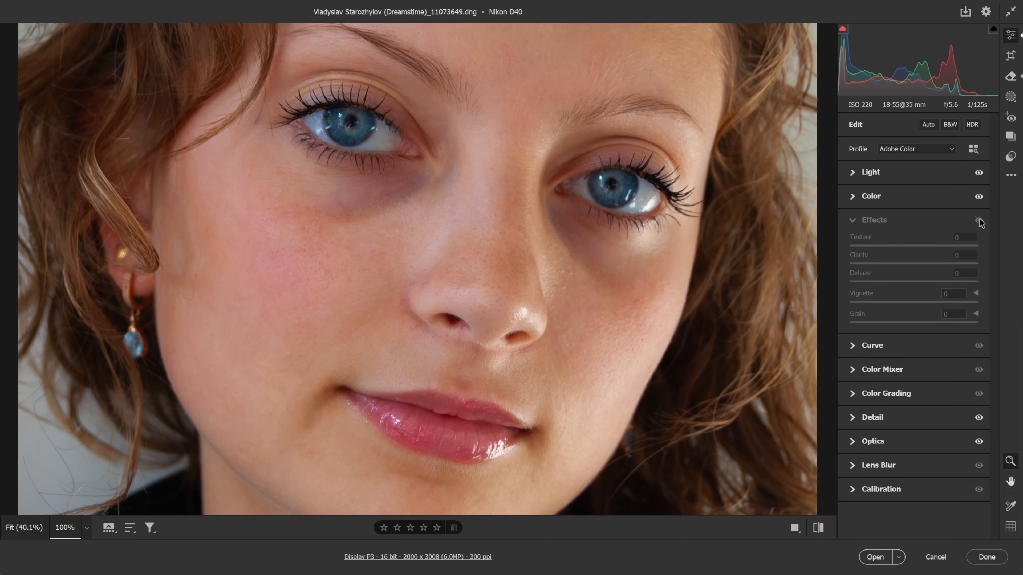
left_click(978, 221)
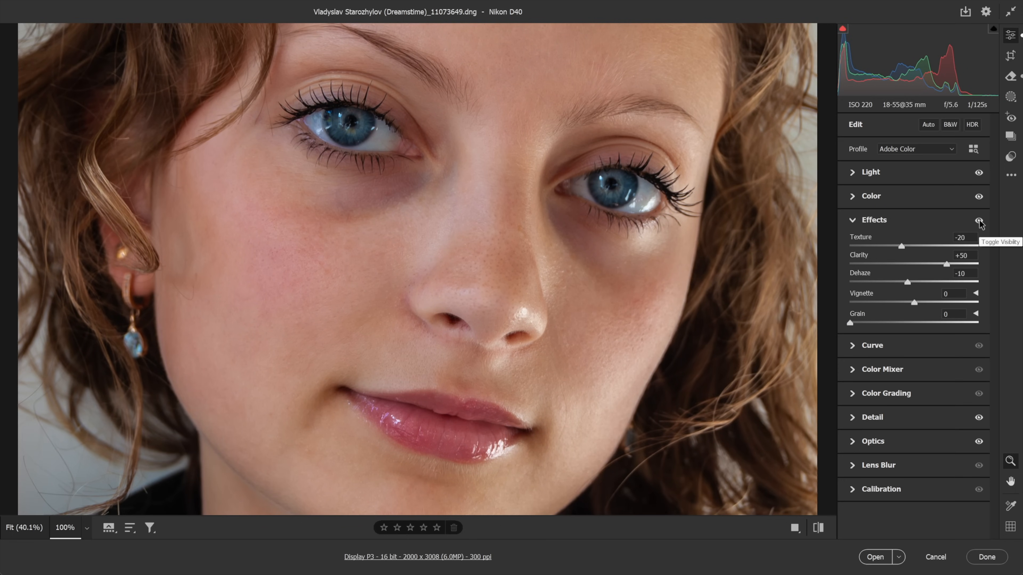
left_click(979, 221)
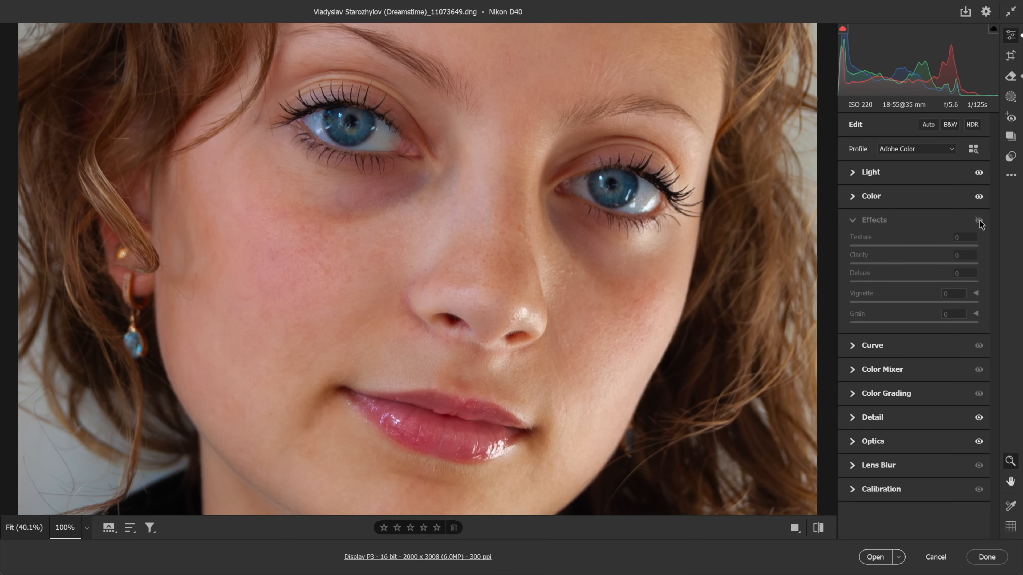
left_click(979, 222)
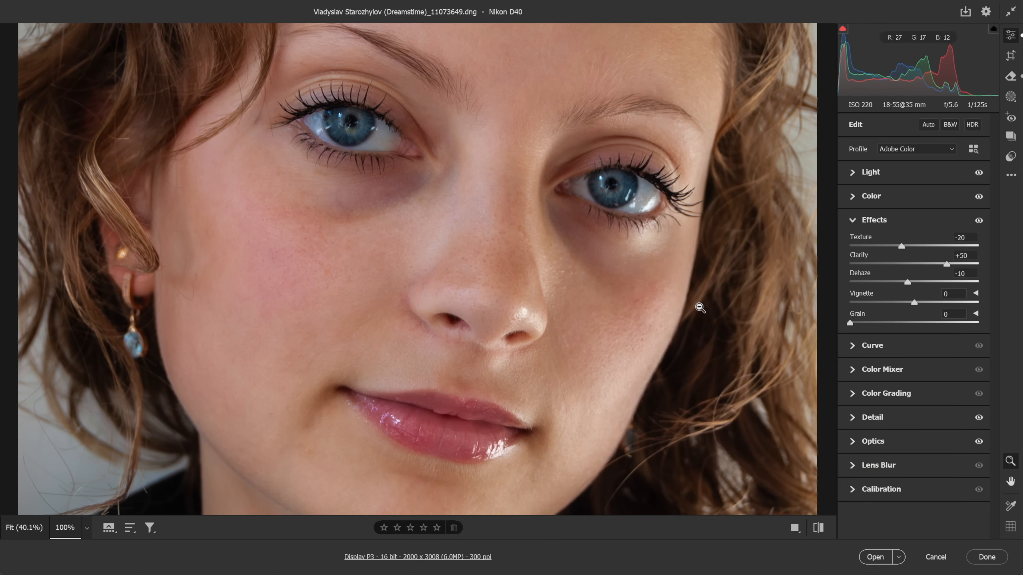
Step: Zoom in on the portrait's nose, cheek and eye and compare the skin with the Effects adjustments off and on
left_click_drag(635, 253, 671, 252)
key("h")
left_click_drag(613, 287, 495, 255)
key("z")
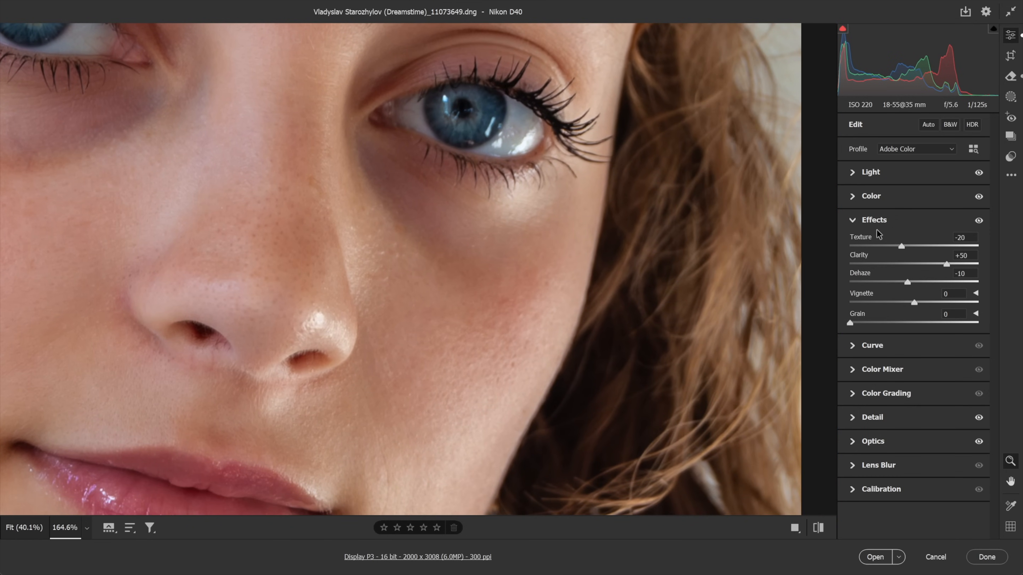
left_click(979, 221)
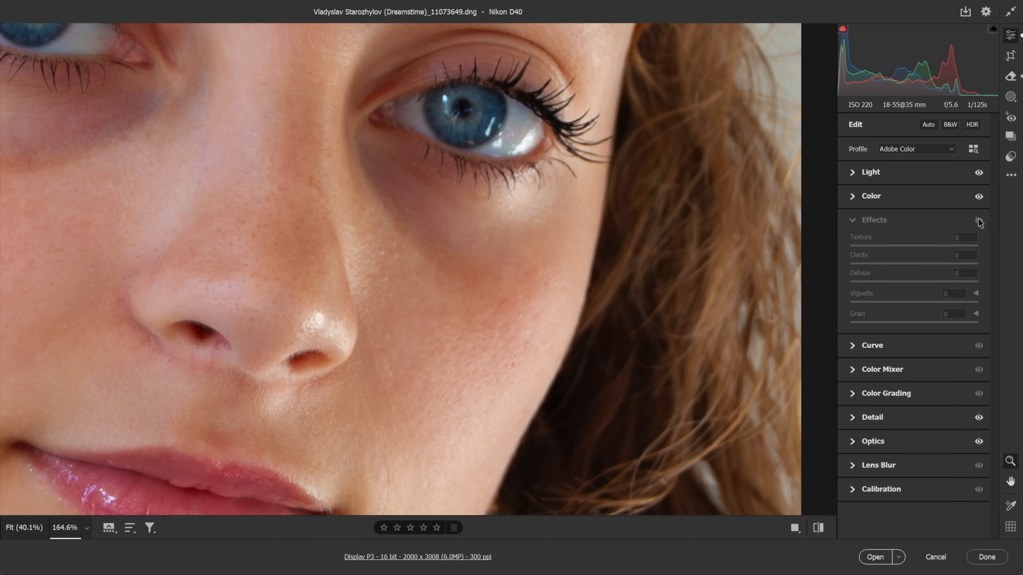
left_click(979, 221)
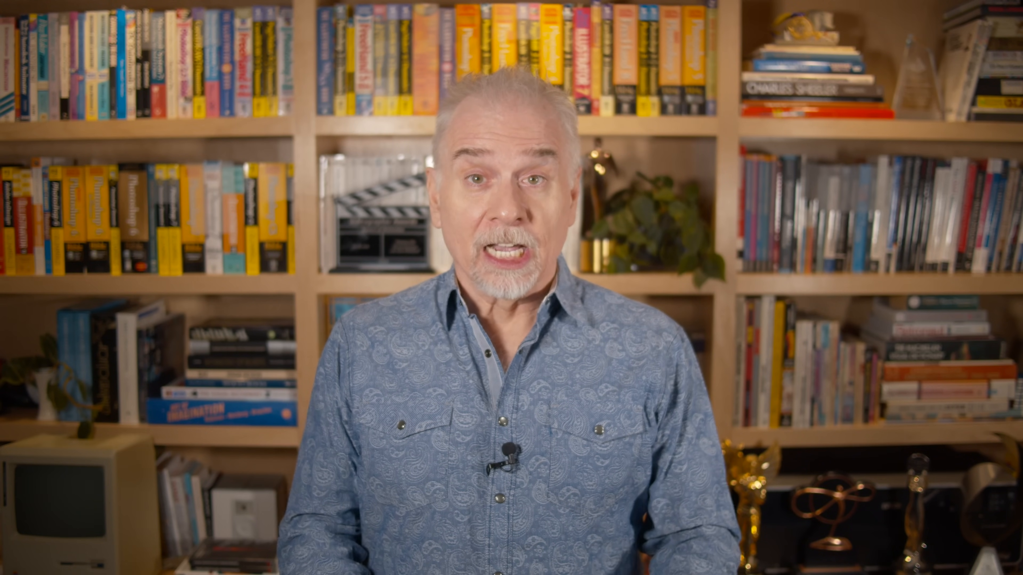